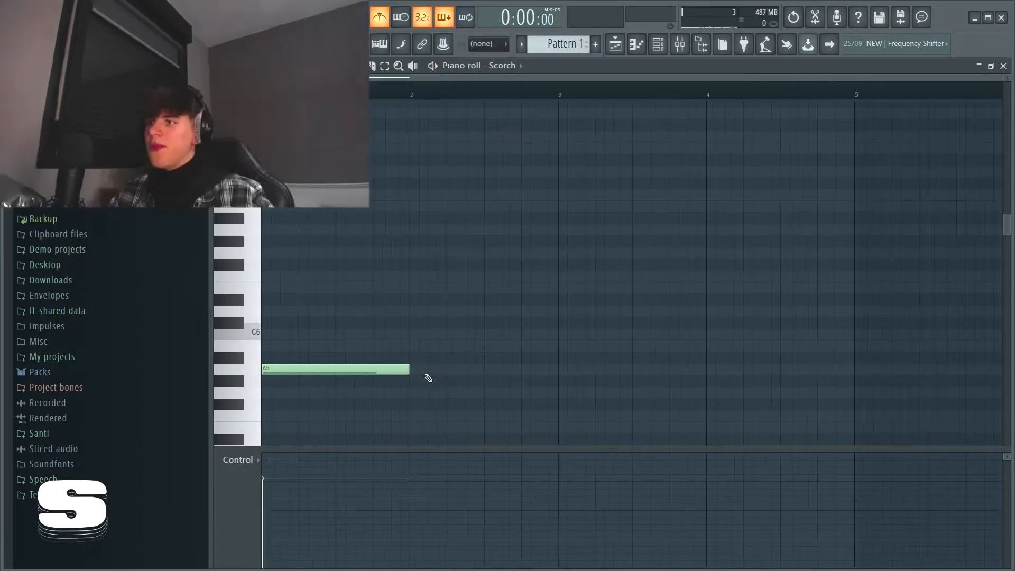
Place a note in the second bar, after the A5 note, in the Scorch piano roll and play the pattern.
left_click_drag(418, 372, 503, 377)
key("space")
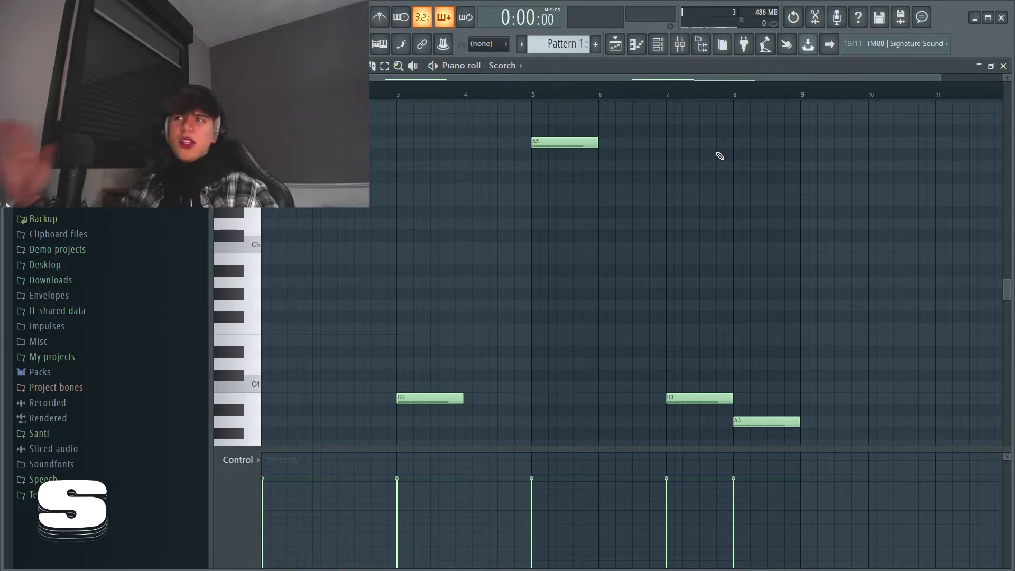
Add a second Scorch instance to the channel rack alongside the existing Scorch channel.
key("F6")
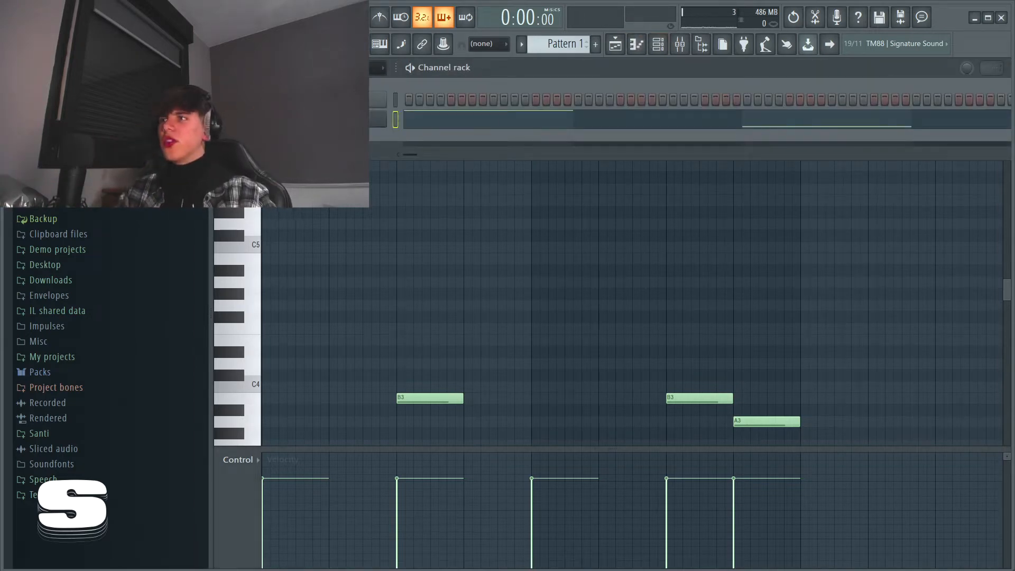
left_click_drag(430, 127, 431, 128)
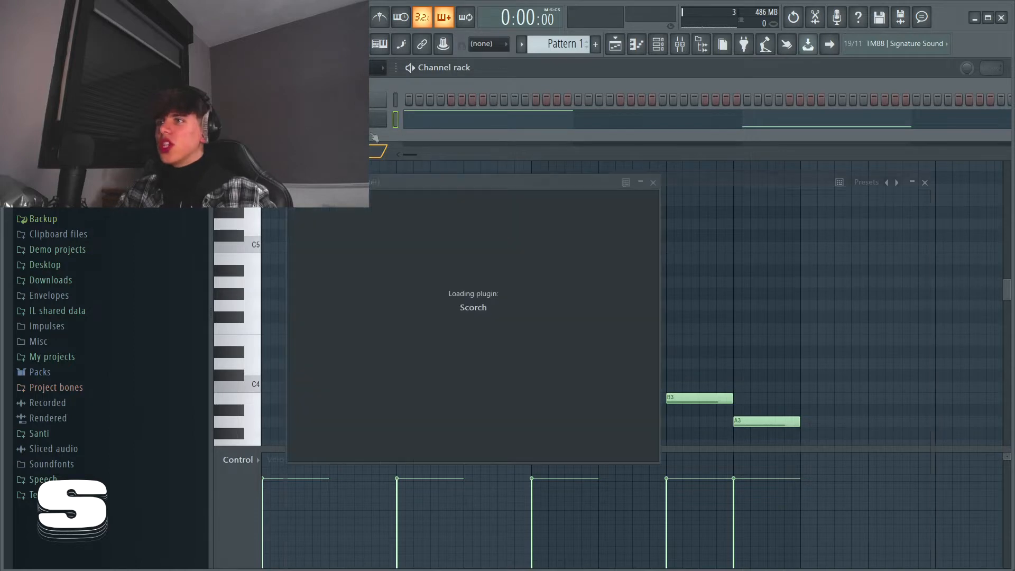
left_click(549, 226)
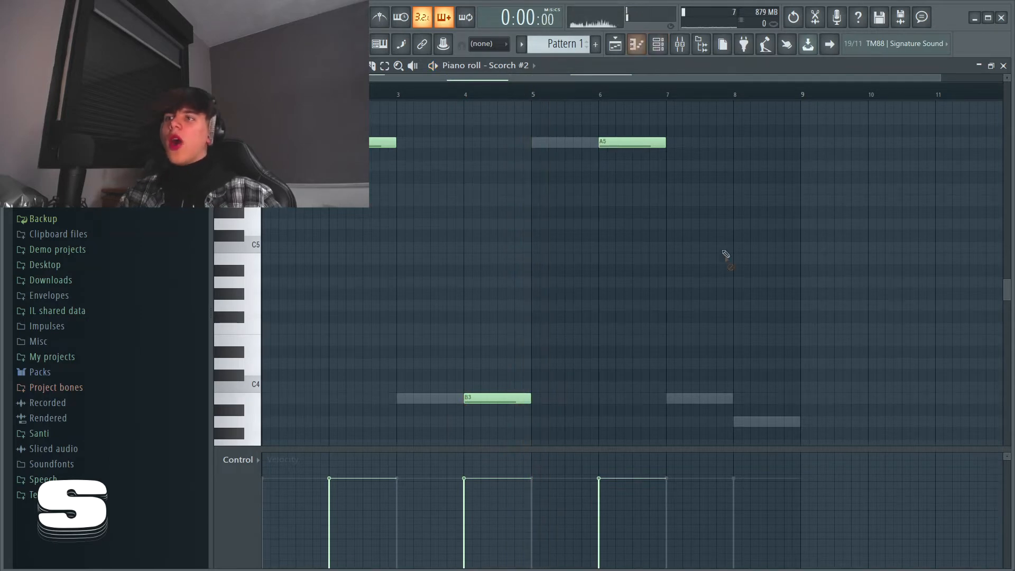
Play the pattern with the Scorch #2 notes to check how its layer alternates with the first Scorch channel.
left_click(658, 44)
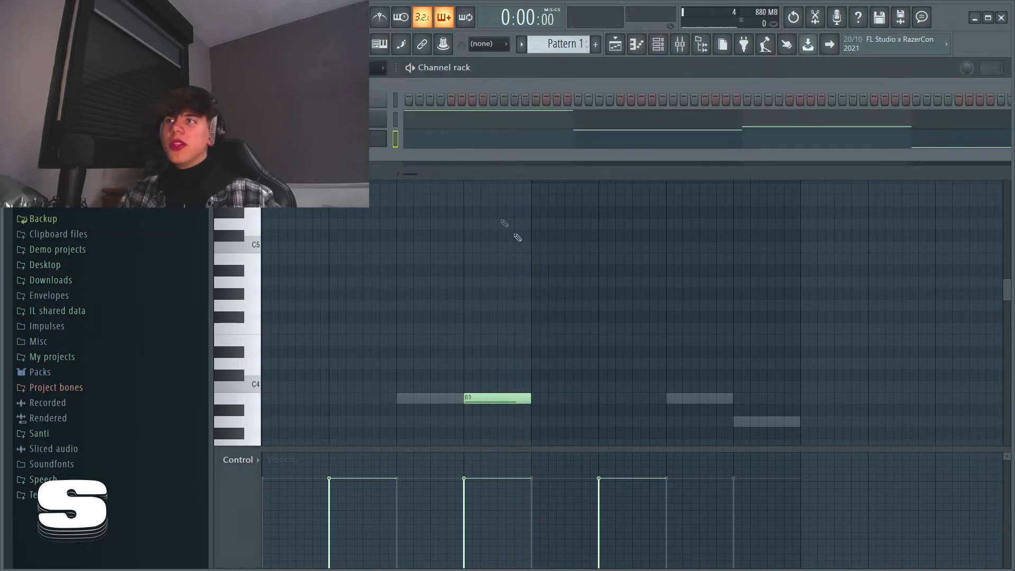
left_click(517, 237)
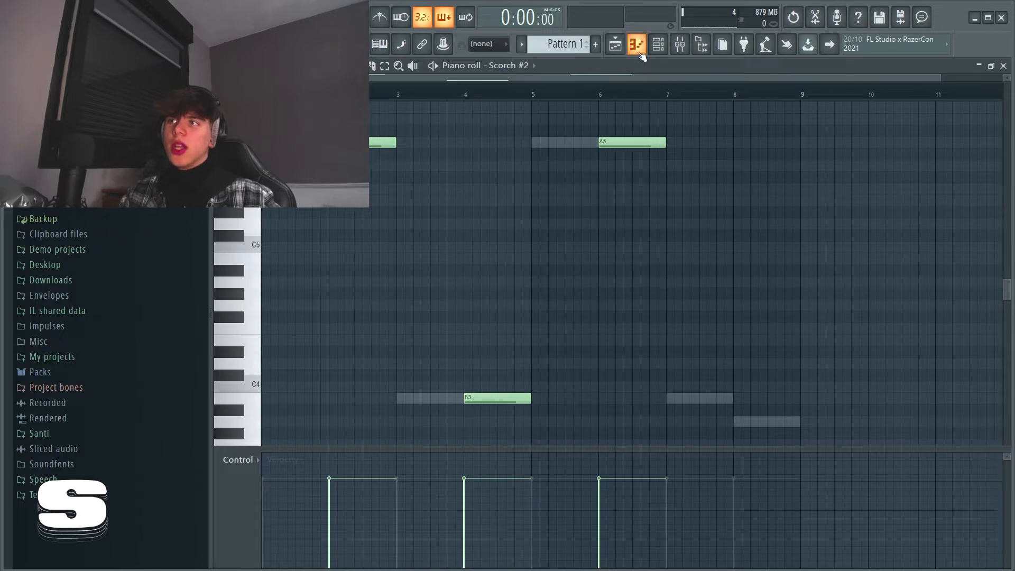
key("space")
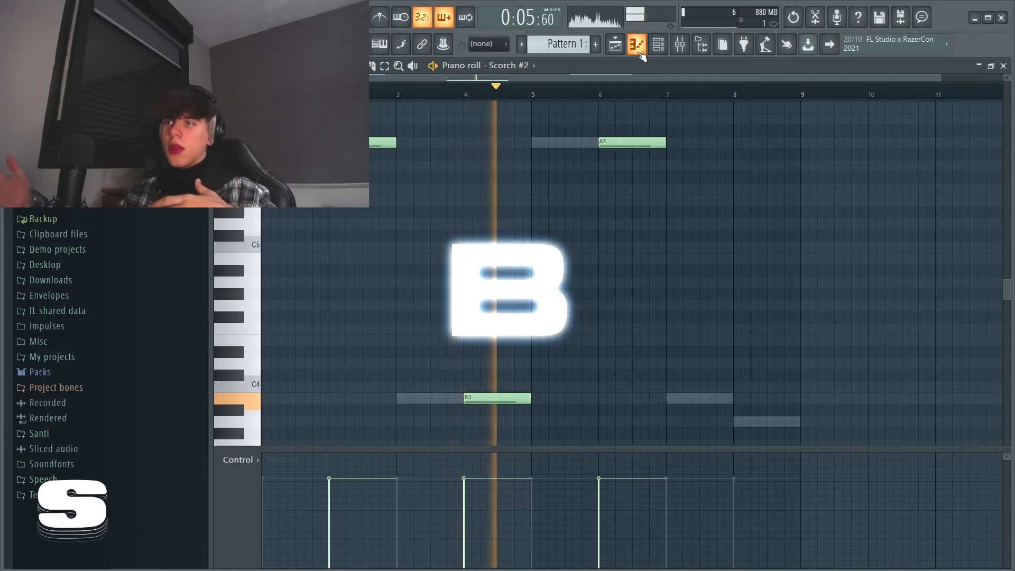
key("space")
Add a third Scorch instance with the Synth Pads - Bayo sound and Dark - NY City - Bb Minor chords, and play the pattern.
left_click(680, 45)
left_click(658, 45)
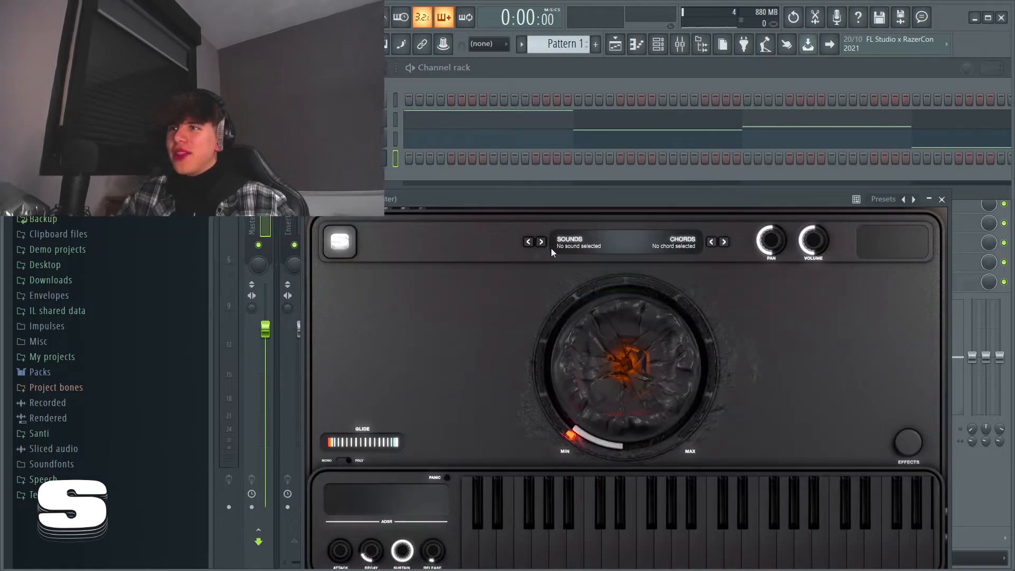
left_click_drag(546, 205, 460, 182)
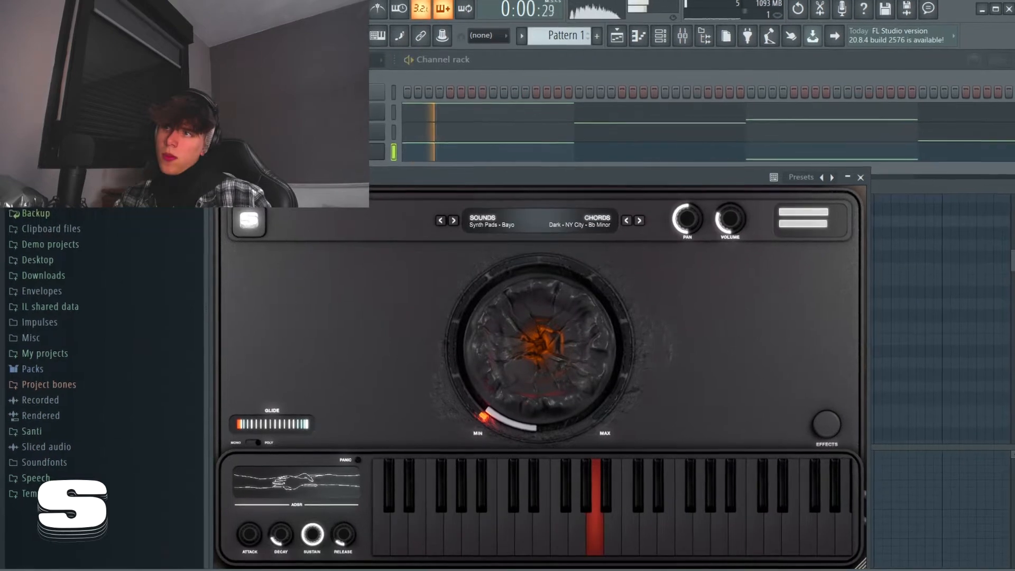
key("space")
key("space")
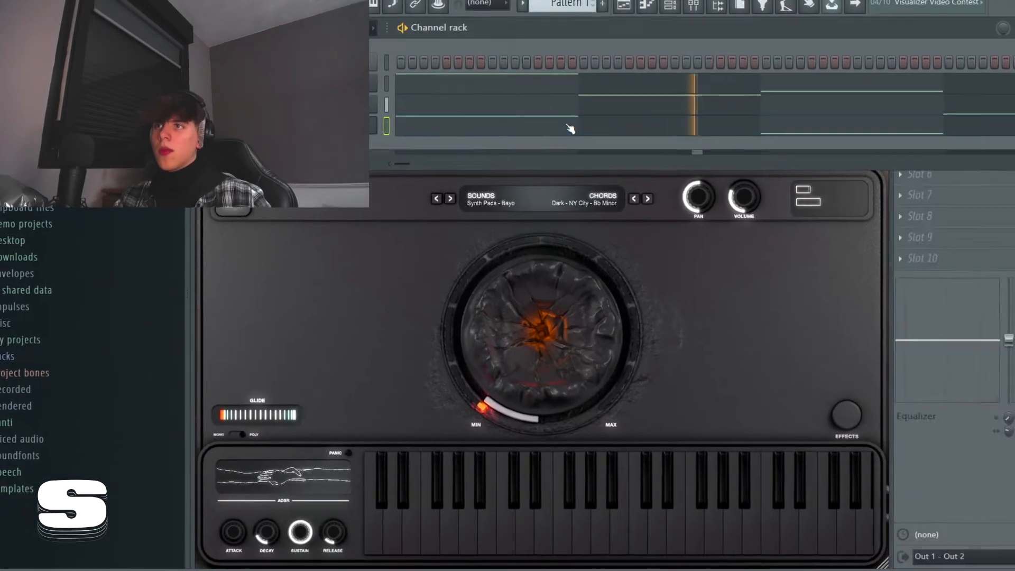
Inspect the Scorch #3 notes in the piano roll and play the pattern to audition the layers.
left_click(569, 133)
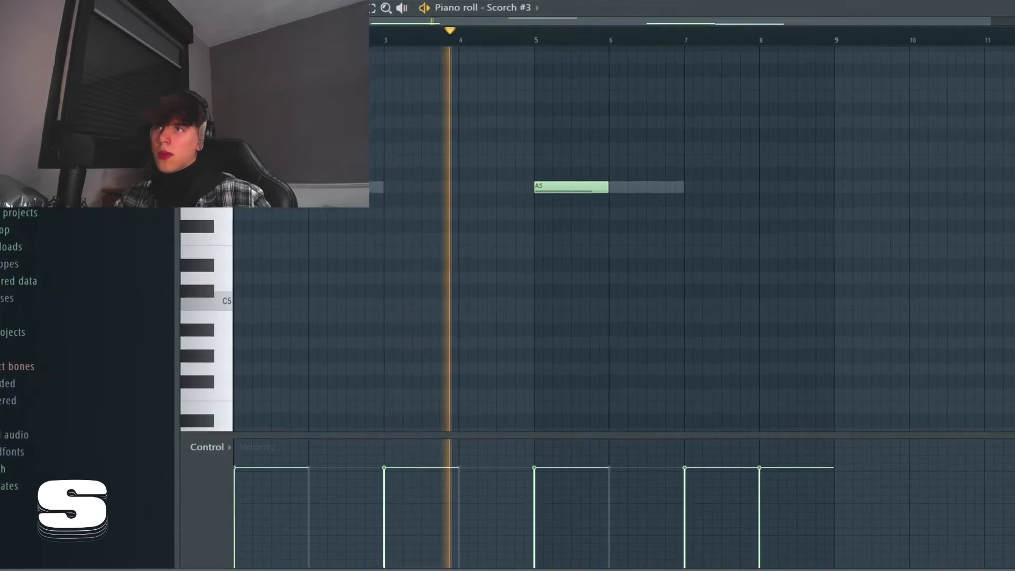
key("F6")
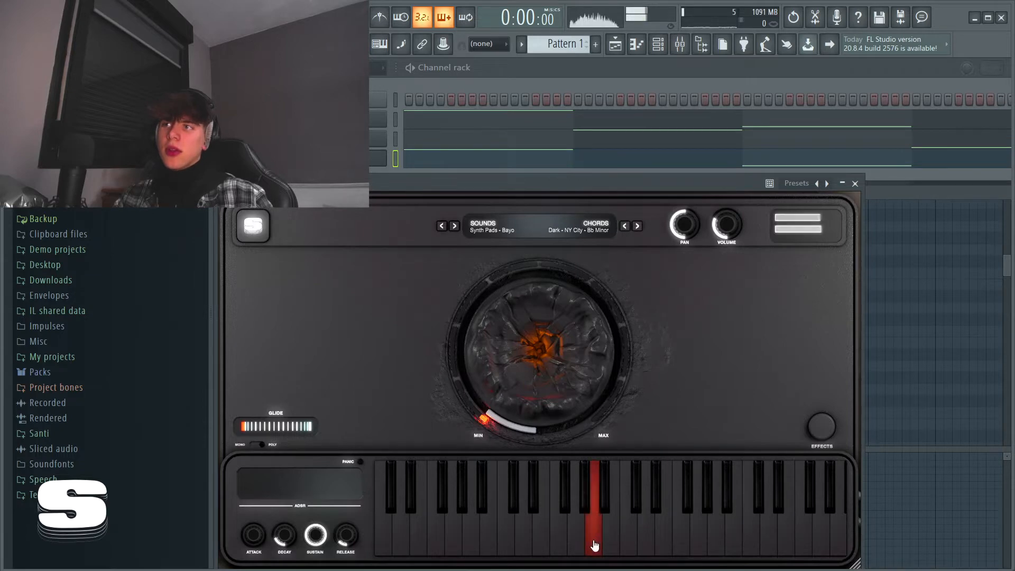
left_click(407, 137)
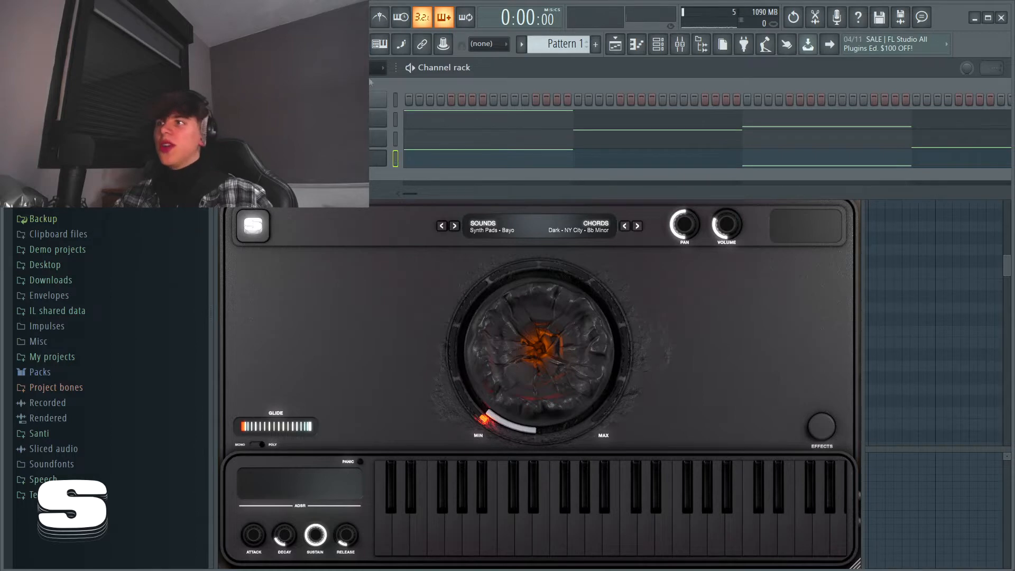
key("Escape")
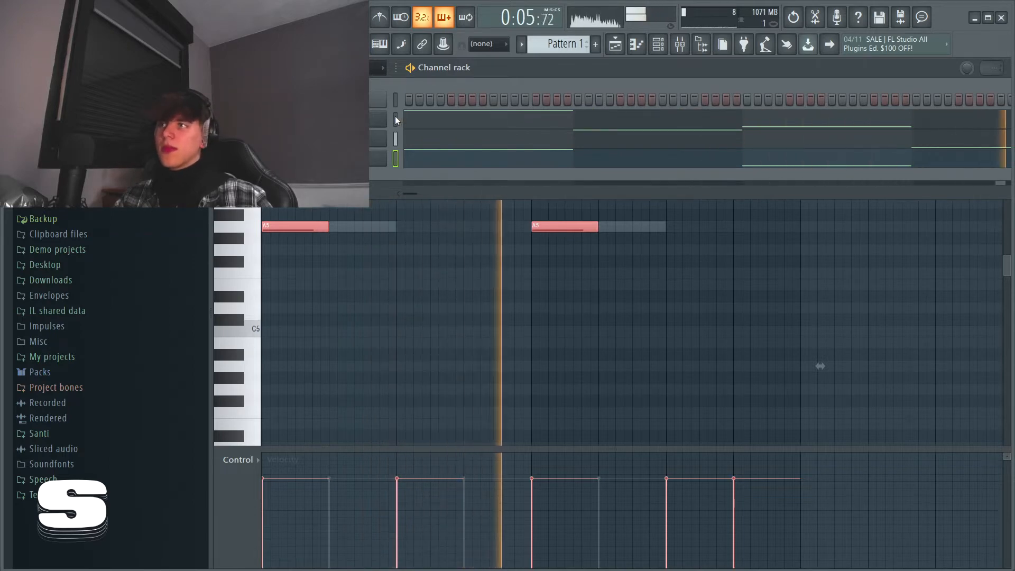
key("space")
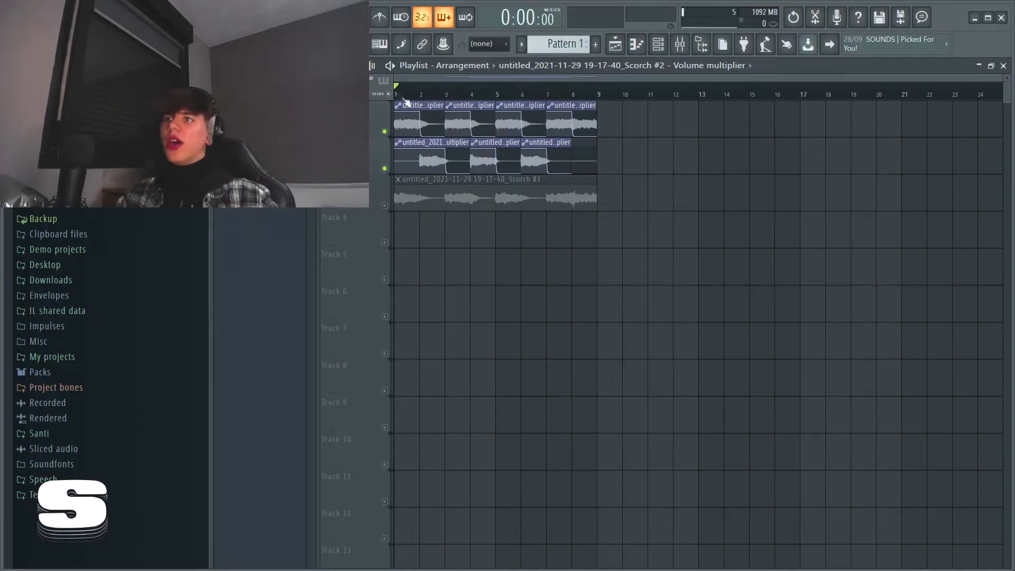
Select the first Scorch layer's volume multiplier automation clips on track 1 of the playlist.
scroll(420, 168, "up", 3)
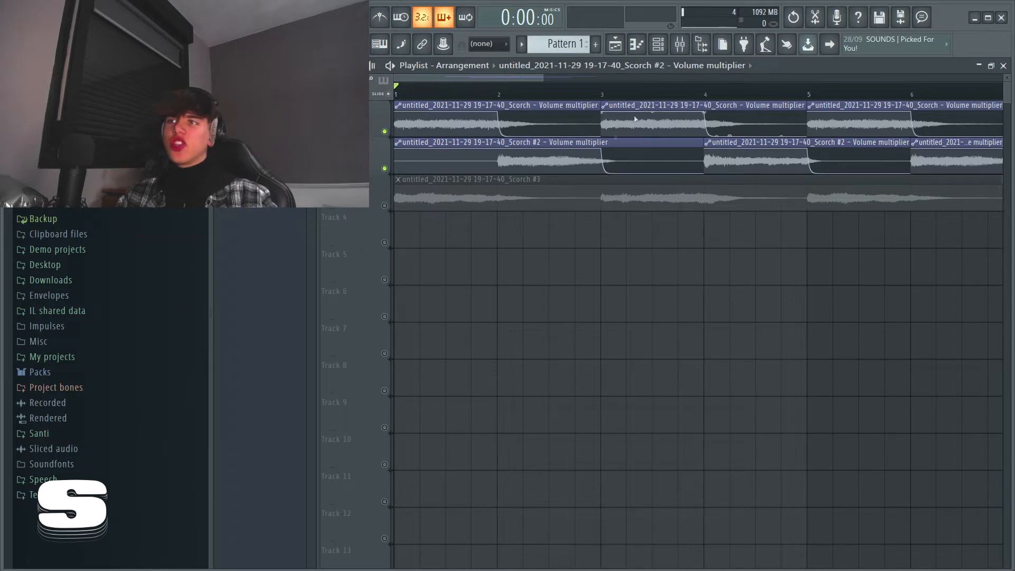
scroll(570, 204, "down", 3)
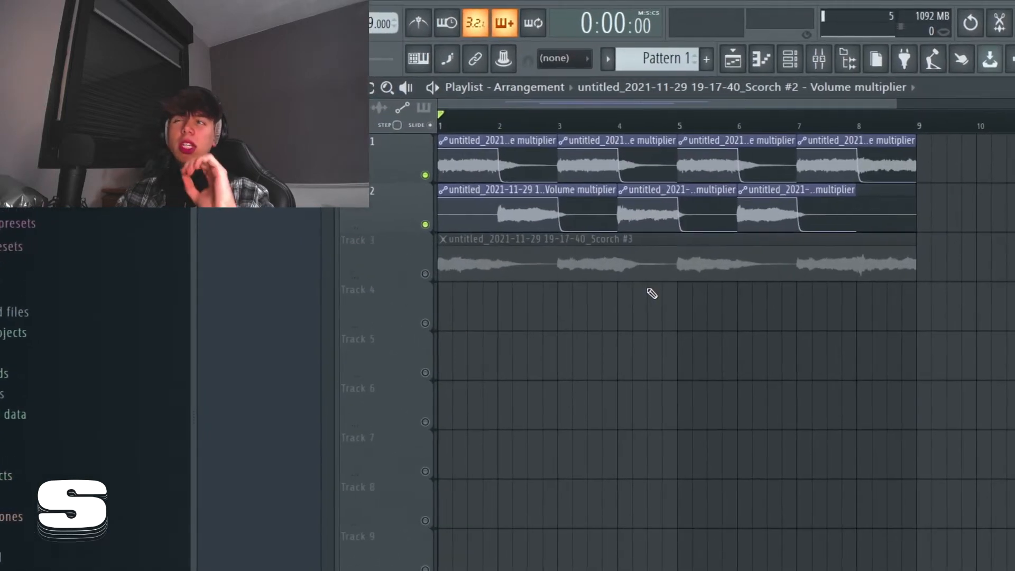
left_click_drag(427, 159, 961, 169)
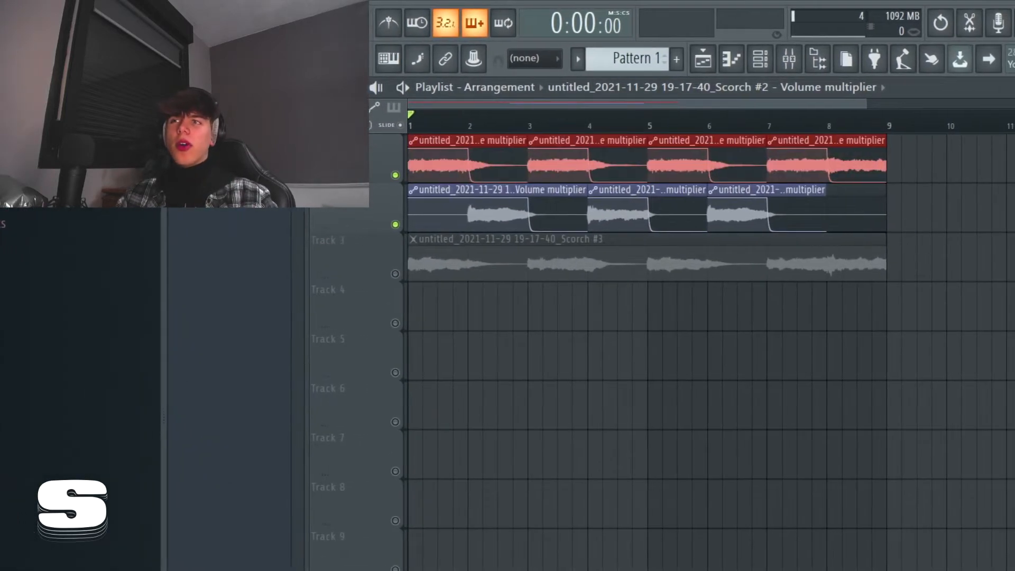
scroll(410, 246, "up", 1)
left_click(1005, 173, "ctrl")
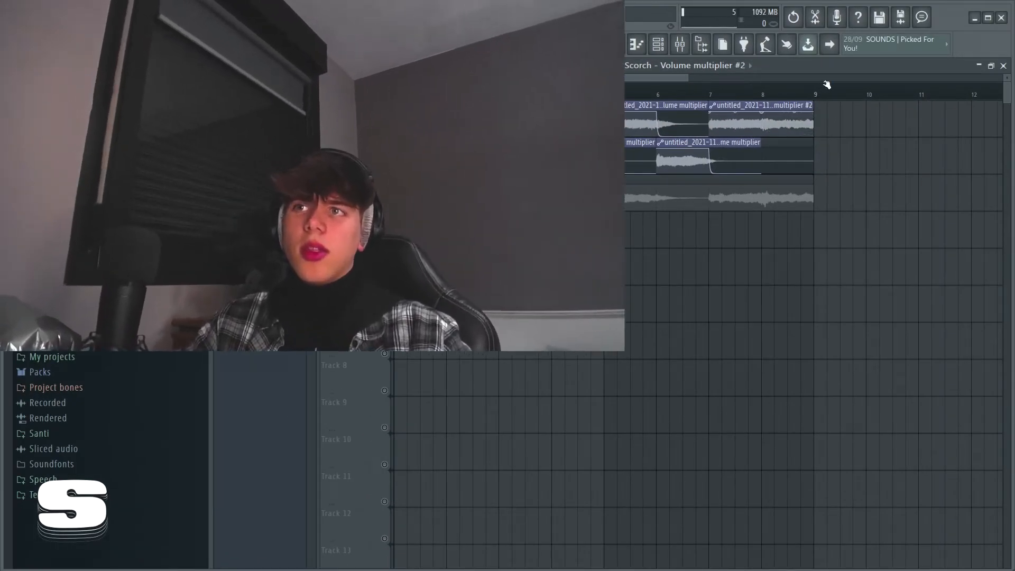
Shape the first Scorch audio track with Fruity Parametric EQ 2, boosting around 756 Hz and raising the highs around 5239 Hz.
key("F9")
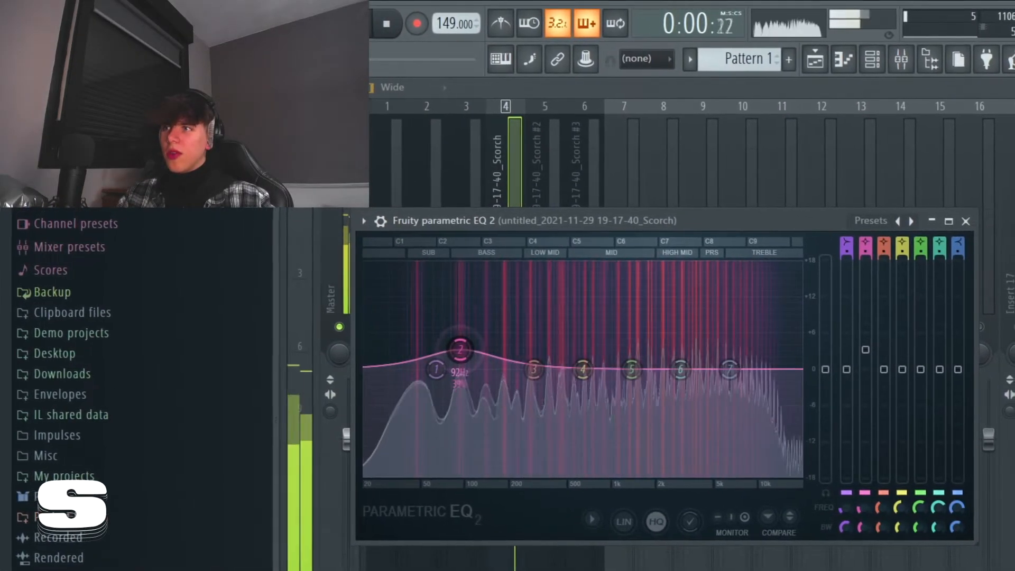
left_click_drag(577, 370, 587, 362)
key("space")
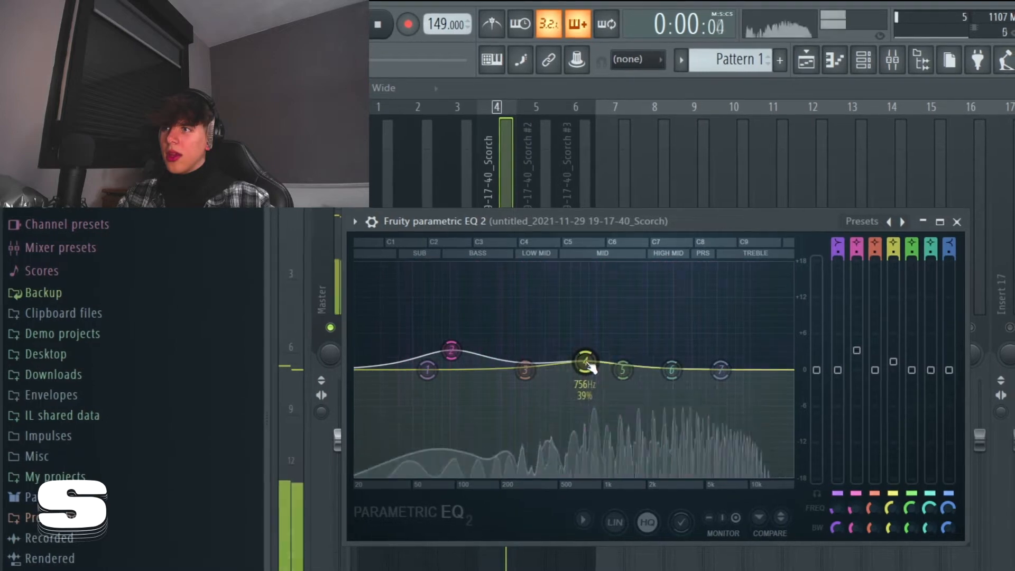
left_click_drag(723, 370, 719, 350)
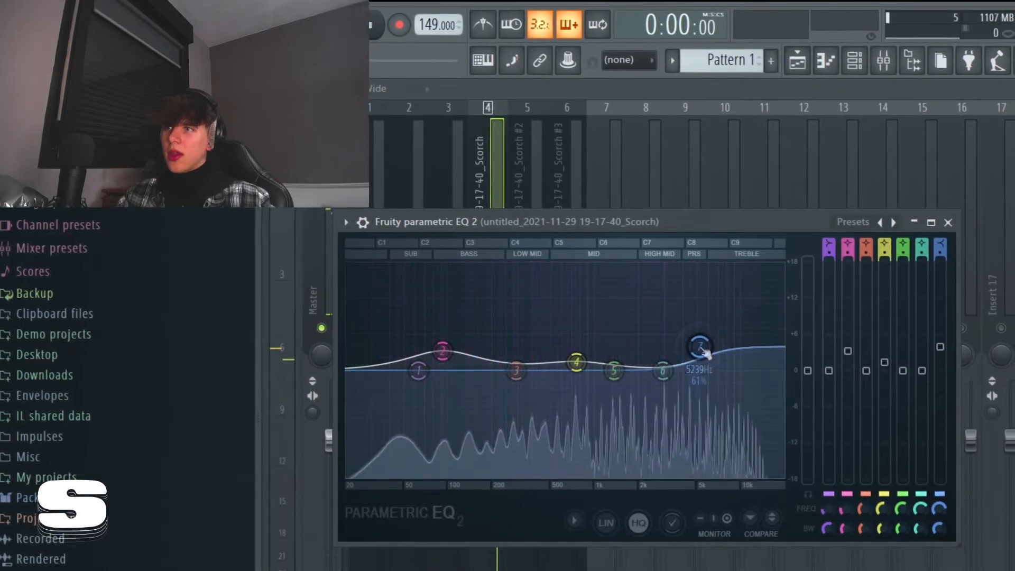
left_click(943, 224)
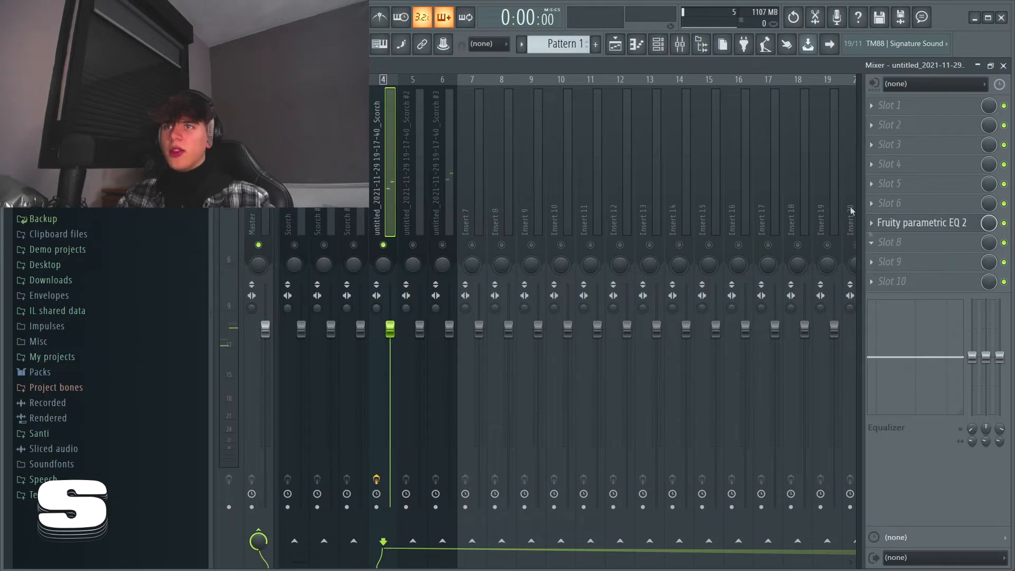
Add ValhallaVintageVerb to the first Scorch audio track, using Chaotic Hall mode, a 1.50 s decay and 30 ms predelay.
left_click(935, 222)
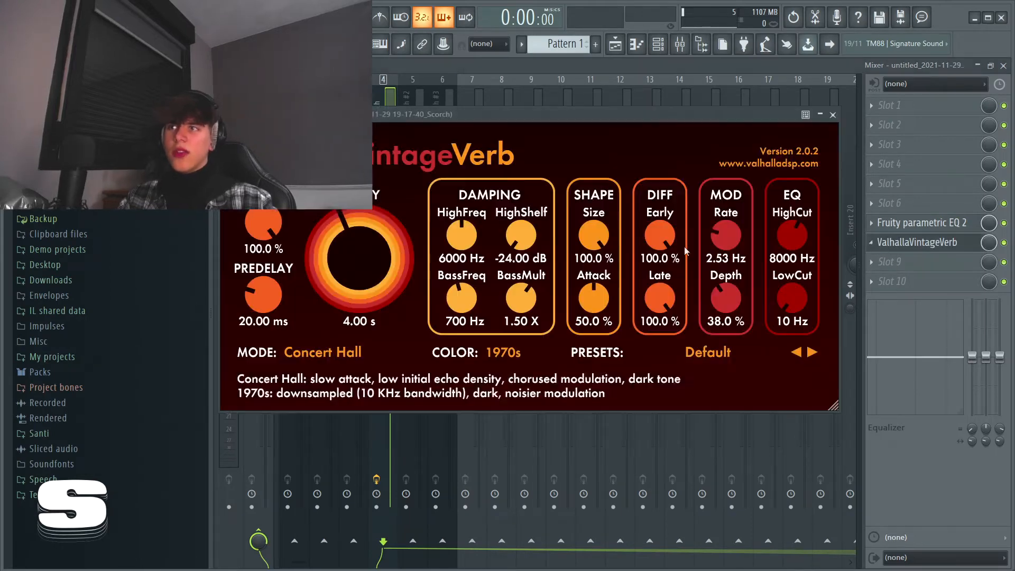
left_click_drag(263, 225, 270, 338)
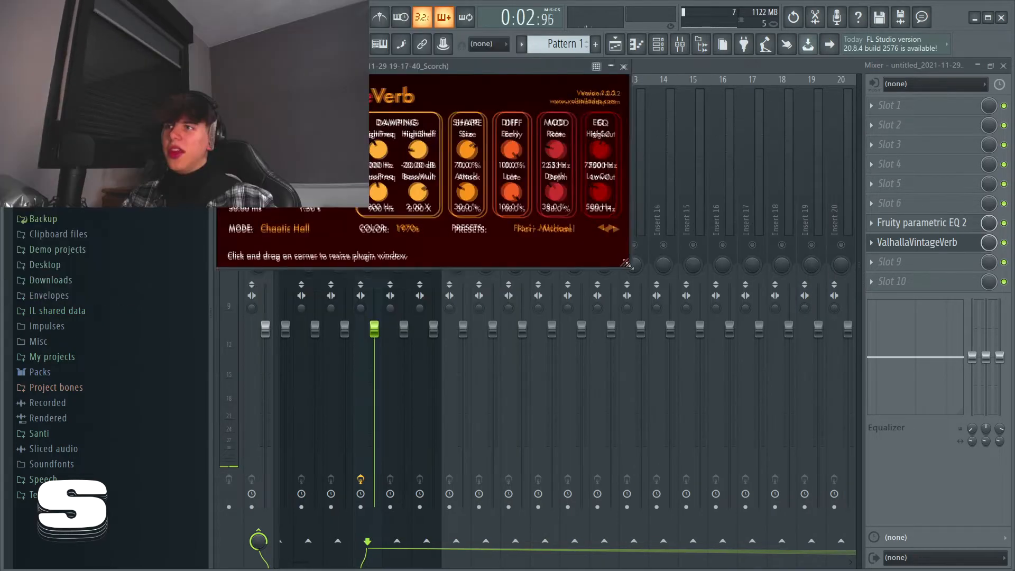
left_click_drag(625, 261, 725, 344)
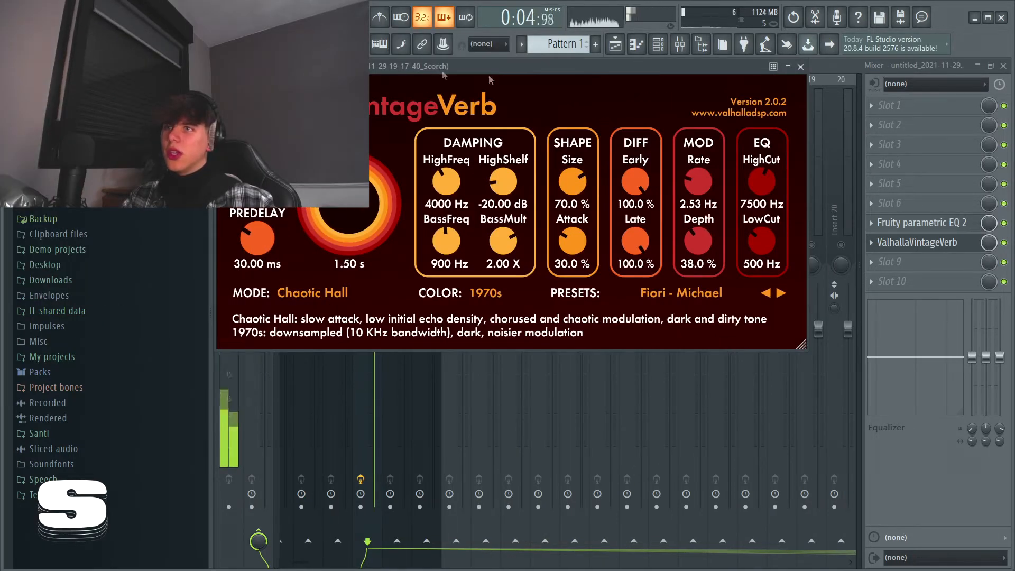
left_click(801, 67)
key("space")
Unmute the Scorch #3 audio track in the mixer and start playback.
left_click(403, 237)
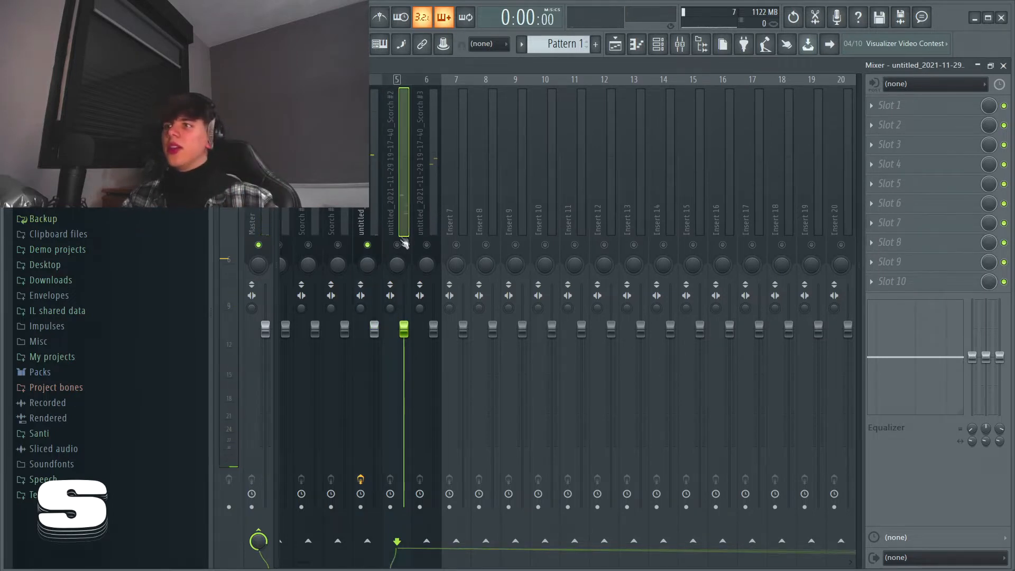
left_click(427, 246)
key("space")
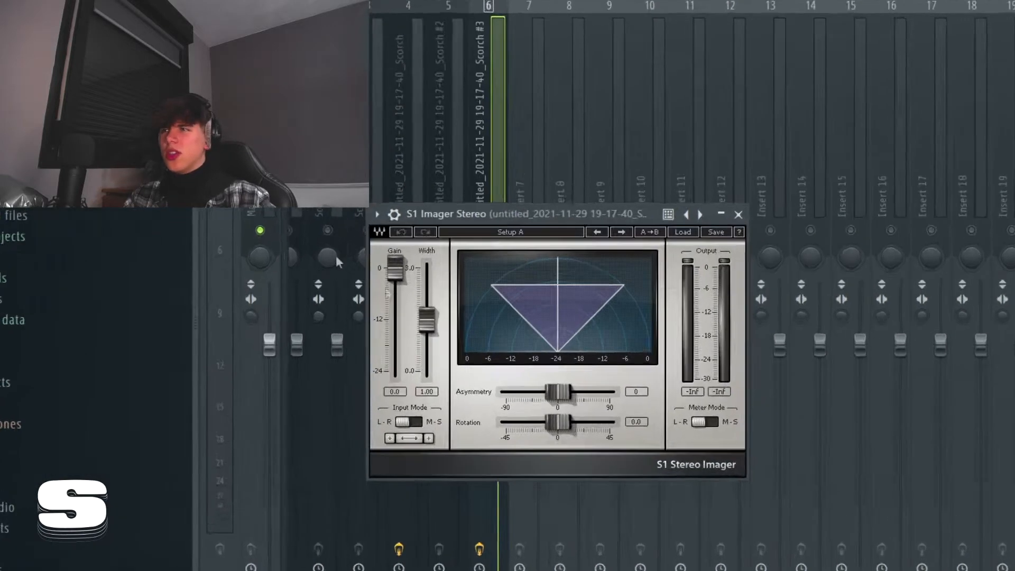
On the Scorch #3 audio track, set the S1 Imager width to 1.61 and lower the PanCake2 mix.
left_click_drag(381, 312, 381, 275)
left_click_drag(512, 267, 512, 307)
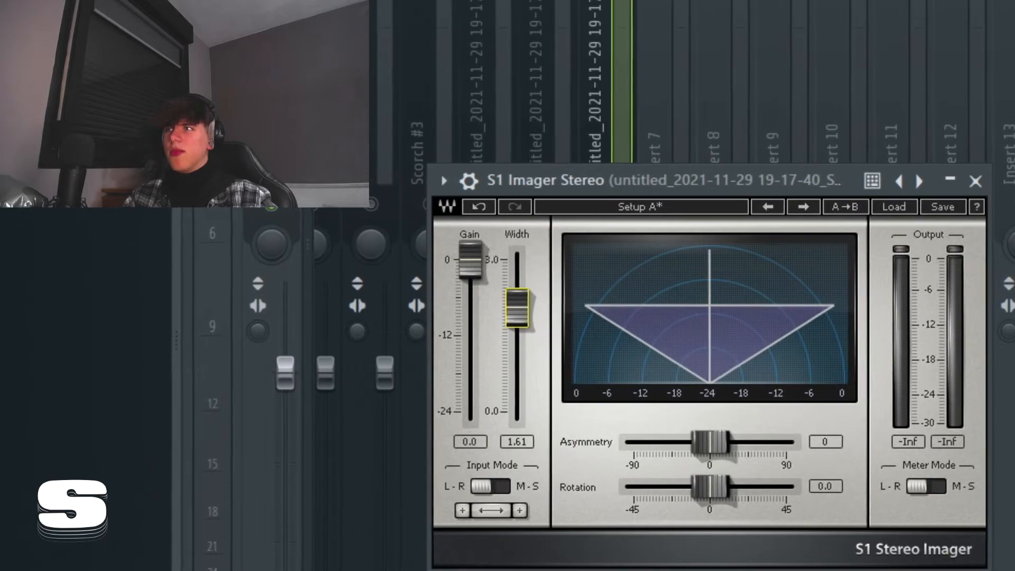
key("space")
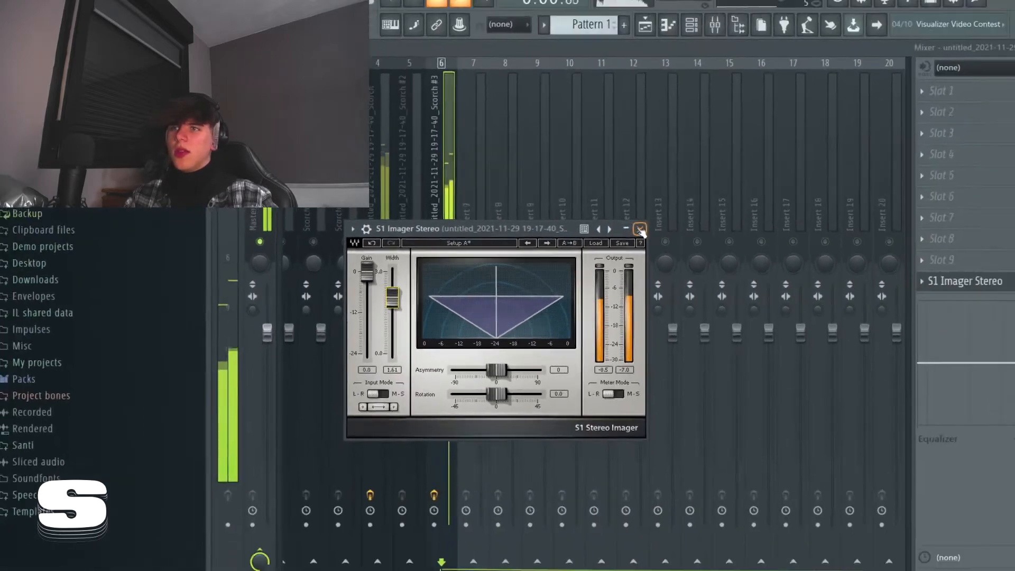
left_click(640, 230)
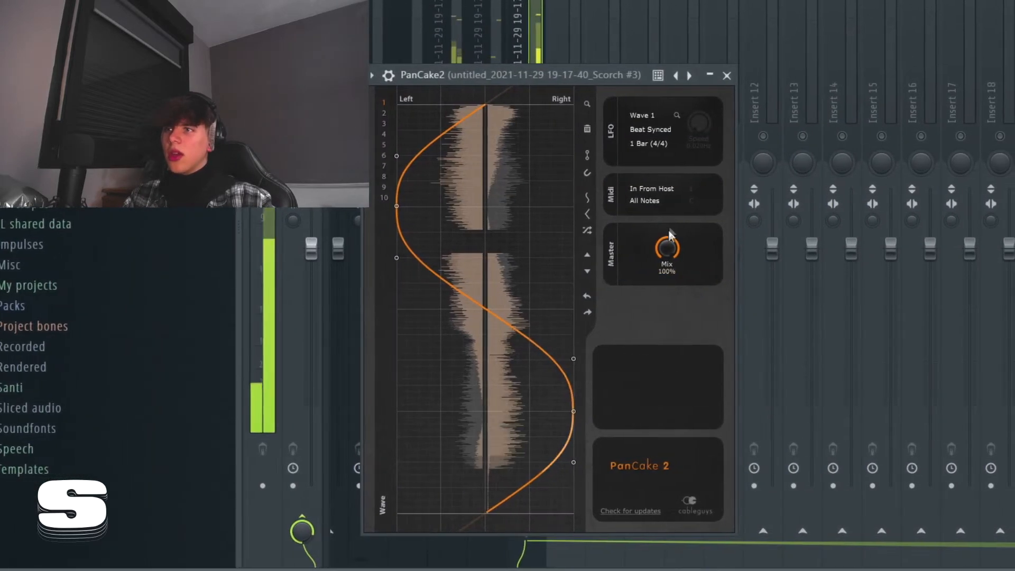
left_click_drag(674, 246, 646, 236)
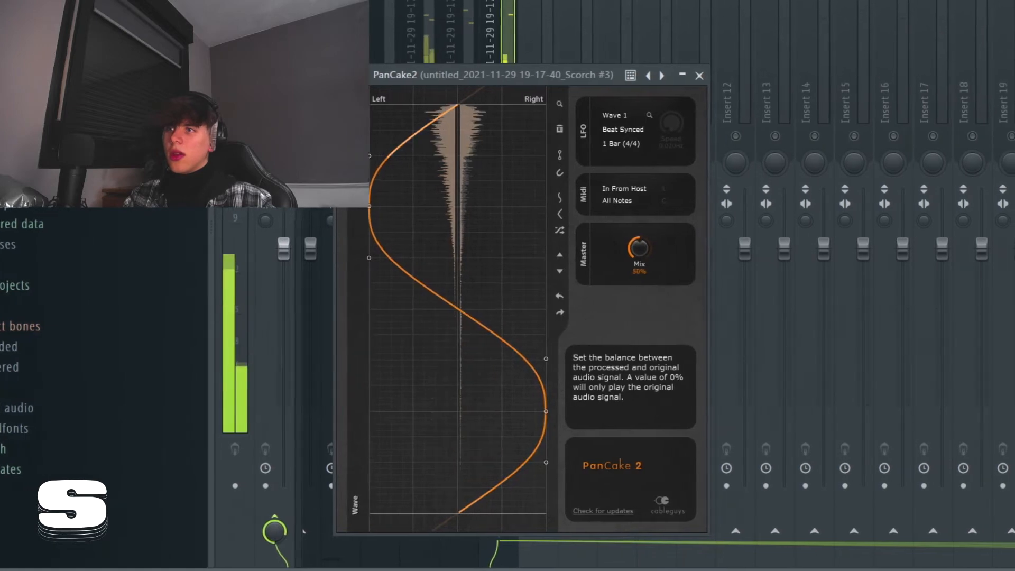
left_click(706, 75)
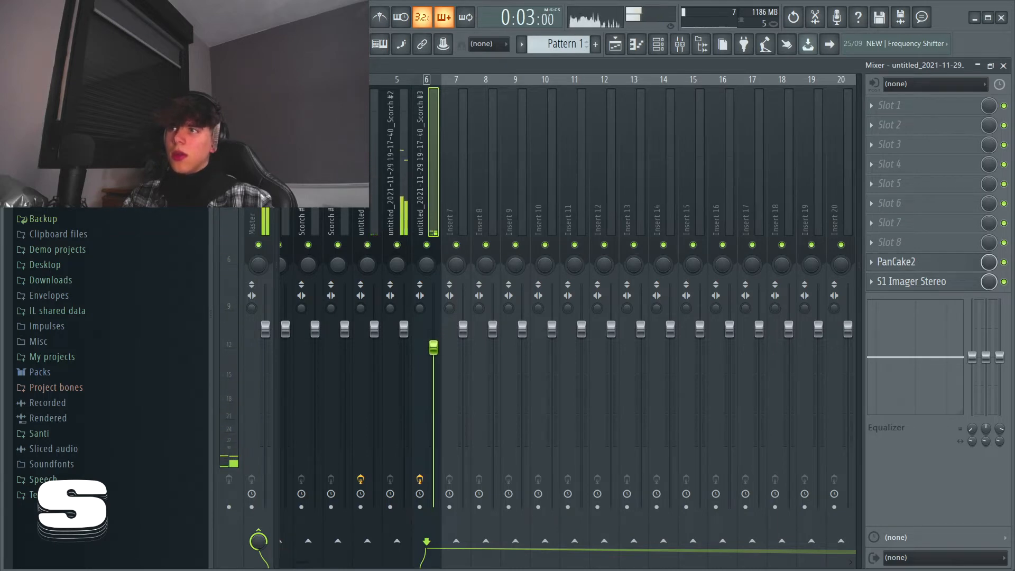
On the Scorch #2 audio track, use Portal's Simple 5ths preset with dry/wet set to 20 percent.
left_click(405, 220)
key("space")
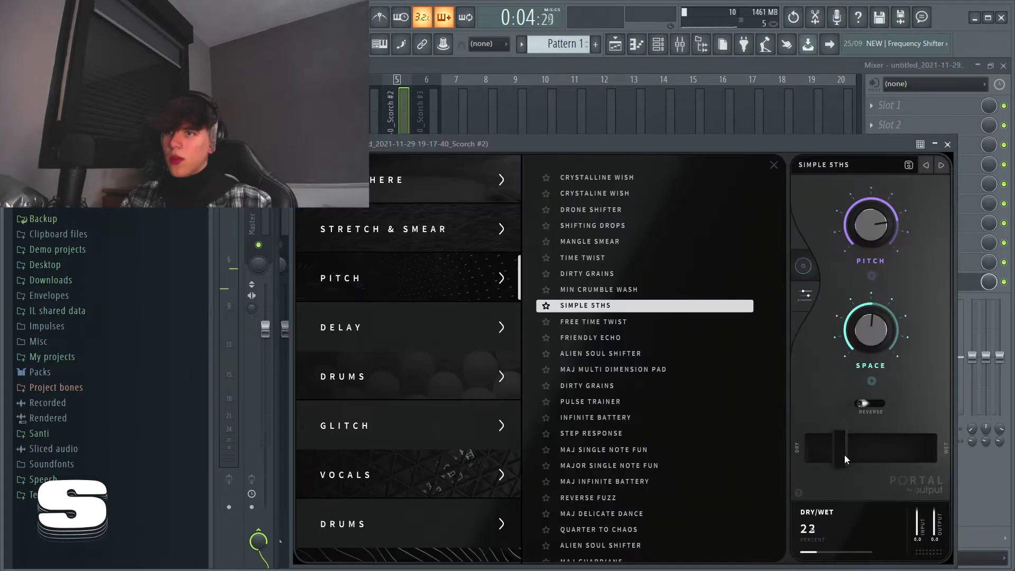
left_click_drag(845, 455, 842, 454)
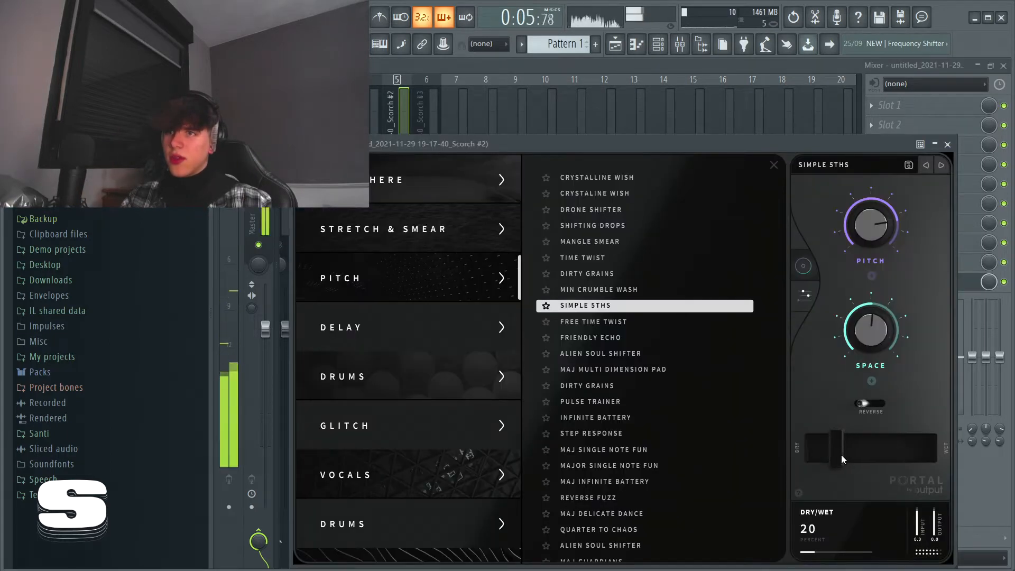
Load Ambience after Portal on the Scorch #2 audio track and lower that track's volume fader.
left_click(948, 144)
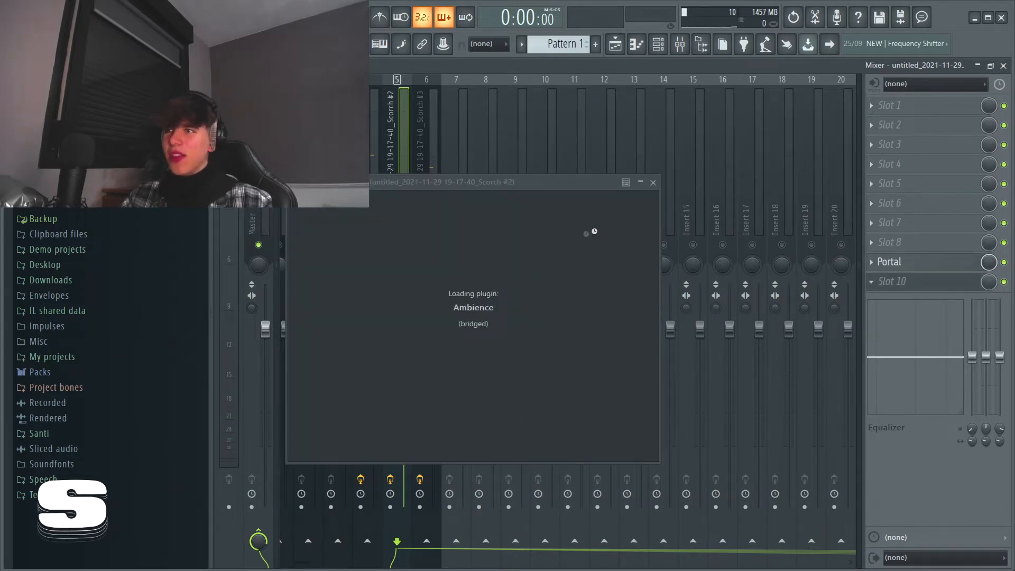
left_click(585, 183)
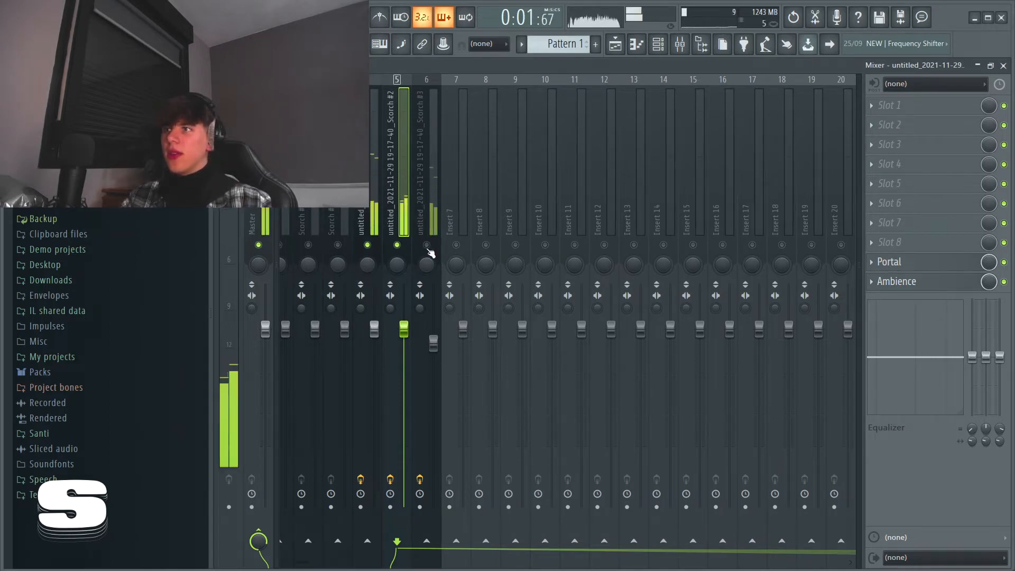
left_click_drag(406, 333, 407, 386)
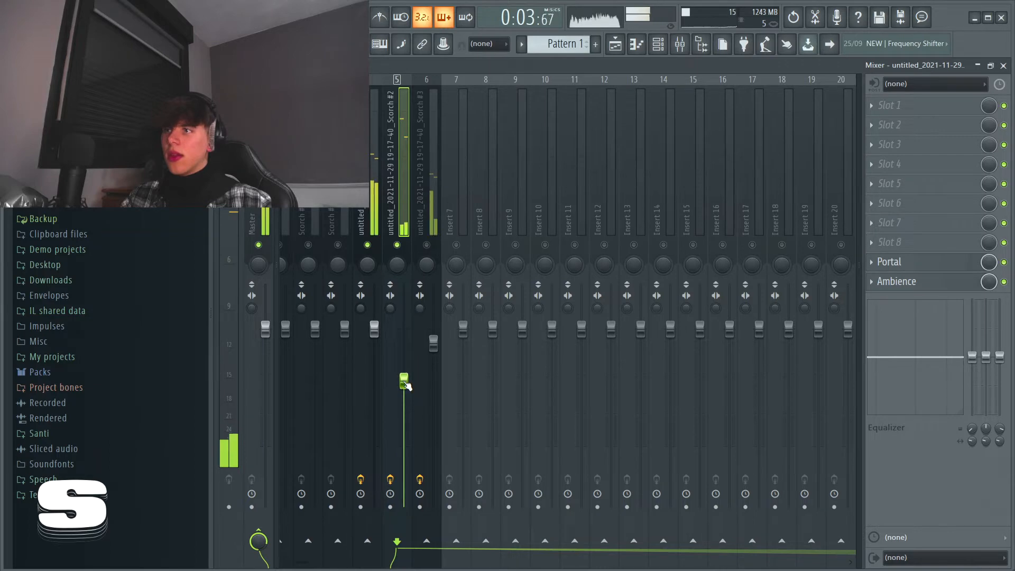
left_click(928, 283)
left_click(928, 283)
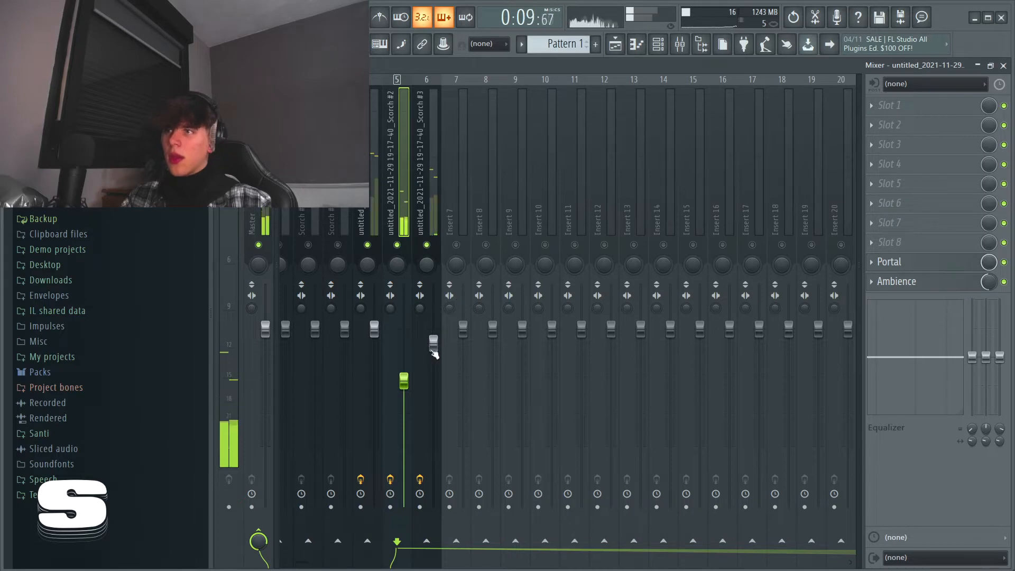
Raise the first Scorch audio track's volume fader slightly to balance it against the other two layers.
left_click(431, 325)
left_click(376, 328)
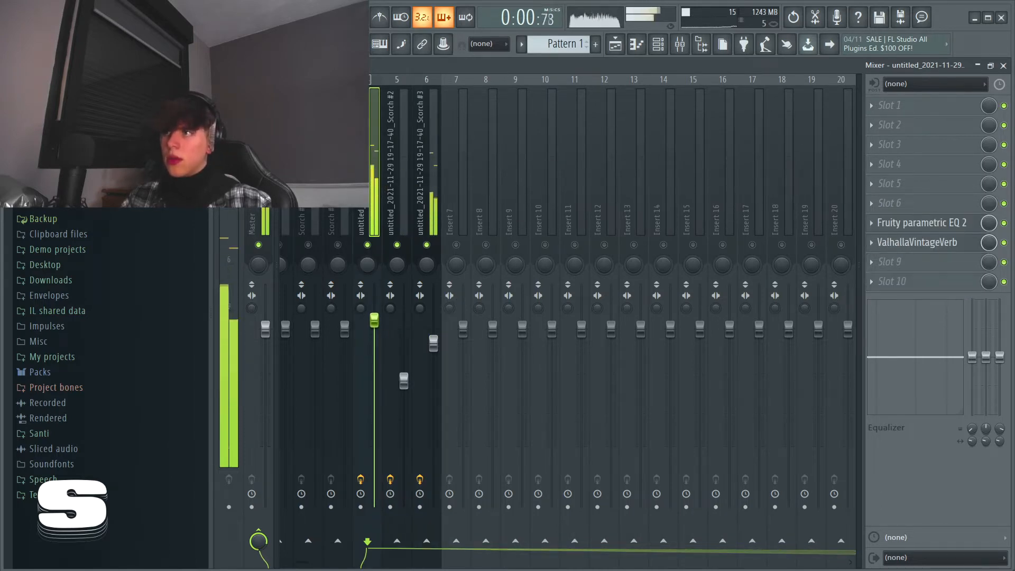
left_click(637, 45)
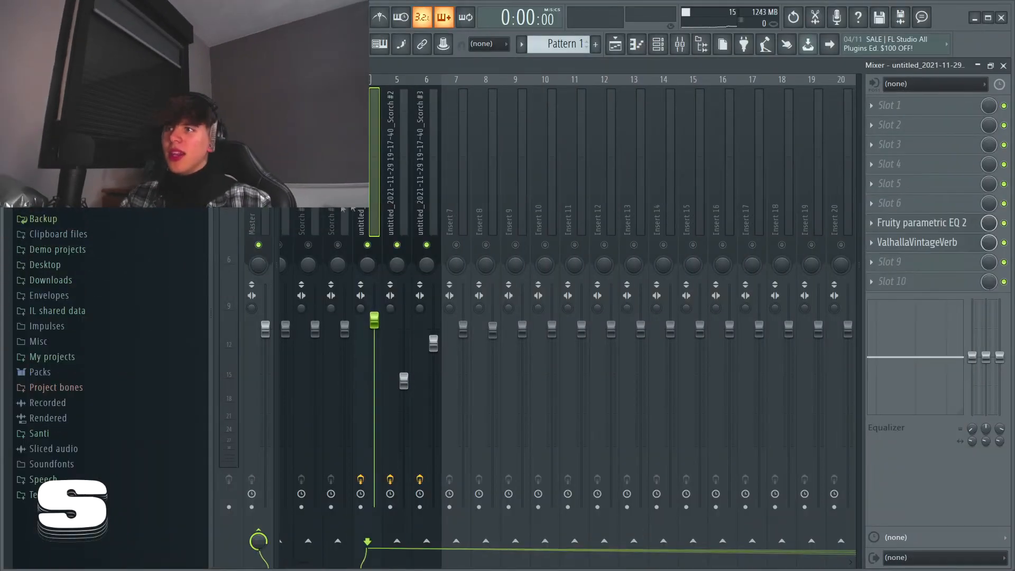
Route the three Scorch audio tracks to insert 7, named SIDECHAIN, with its ShaperBox2 Volume mix set to 48 percent.
left_click_drag(371, 210, 431, 215)
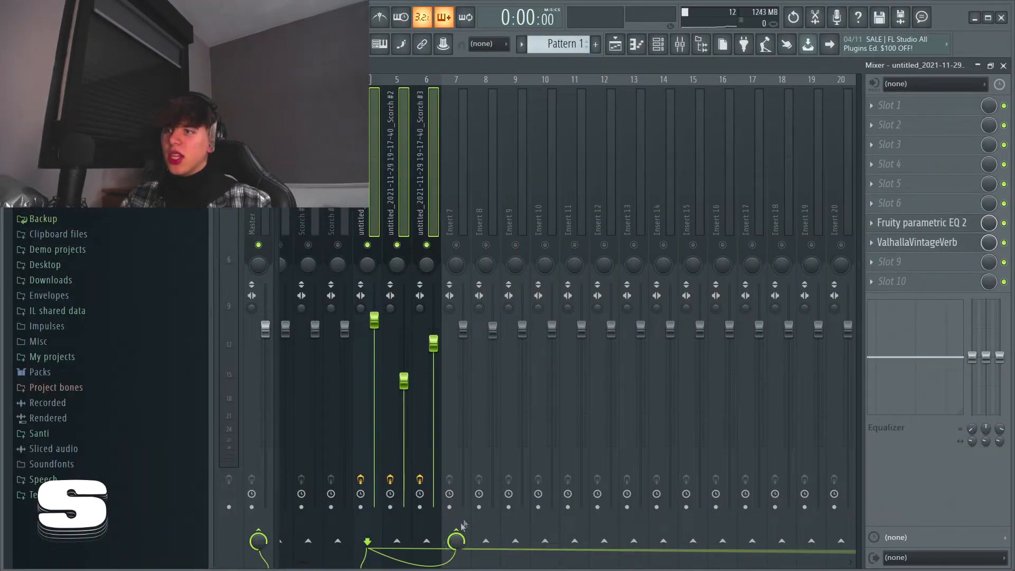
left_click(456, 538)
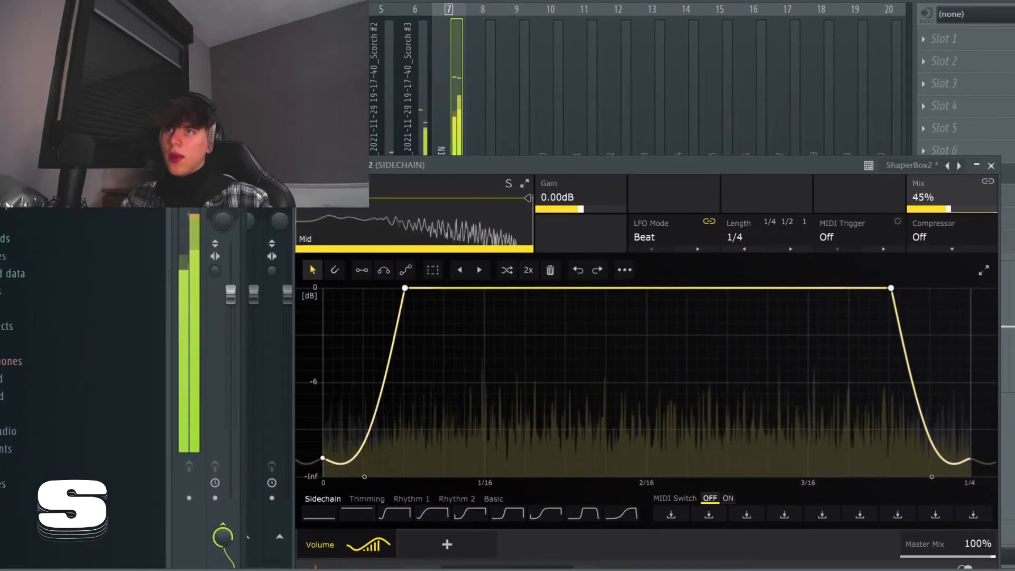
left_click_drag(949, 208, 951, 209)
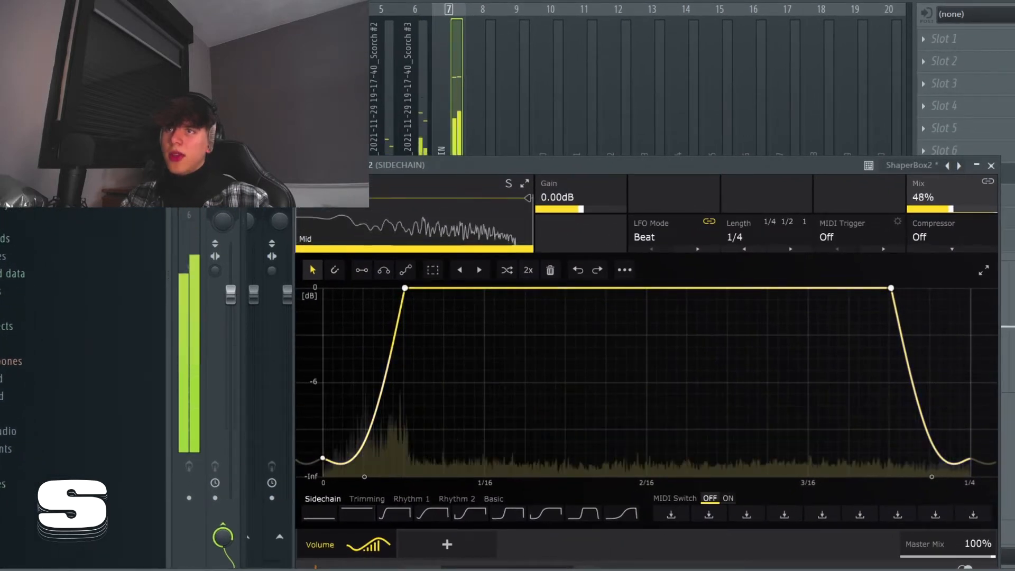
Add OTT with 31 percent depth after ShaperBox2 on the SIDECHAIN track and toggle it to compare the sound.
left_click(991, 166)
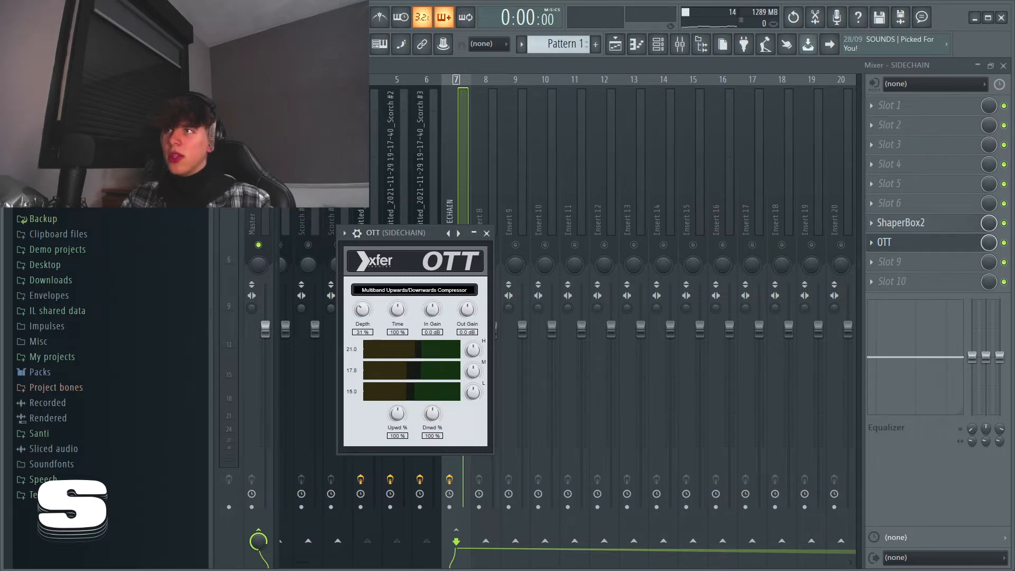
key("space")
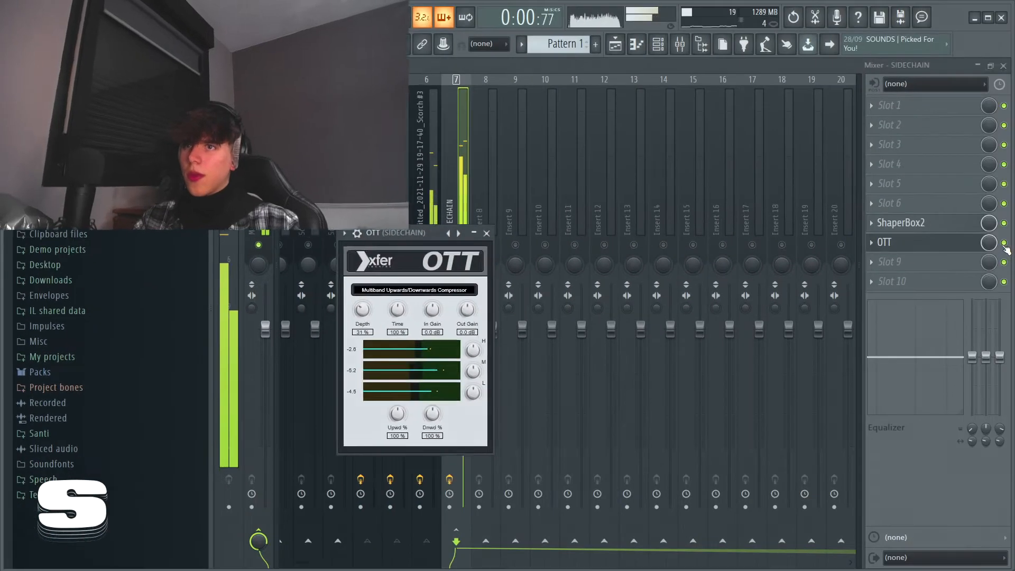
left_click(1004, 243)
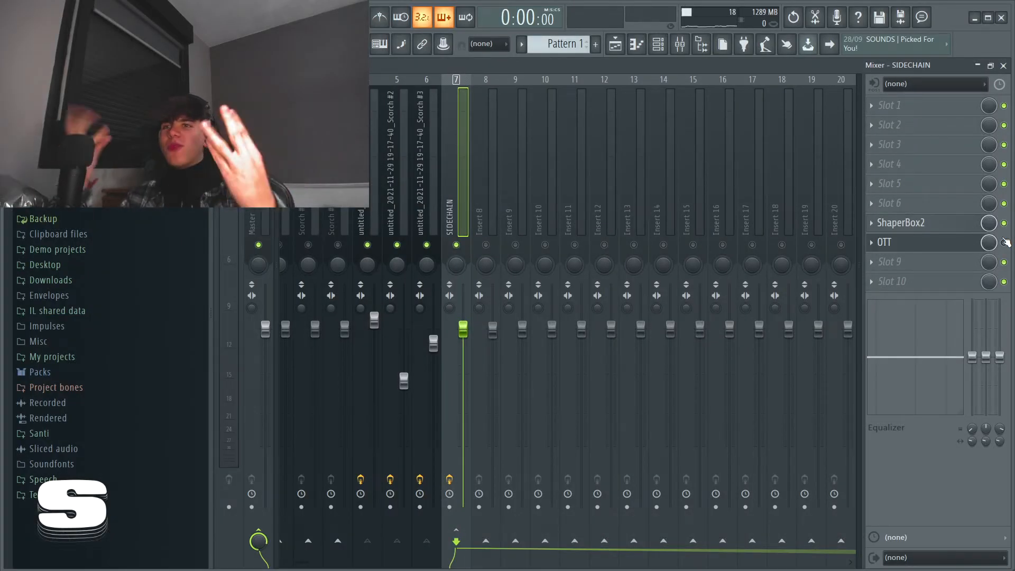
Add a FLEX channel and load the AmbiClav preset from the Arksun Cityscape pack.
key("F9")
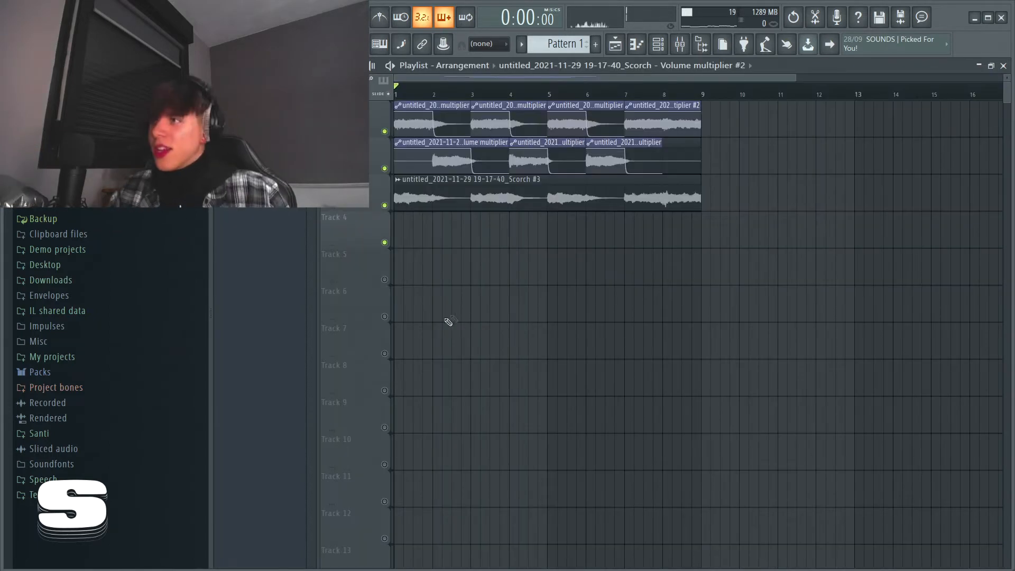
left_click(663, 47)
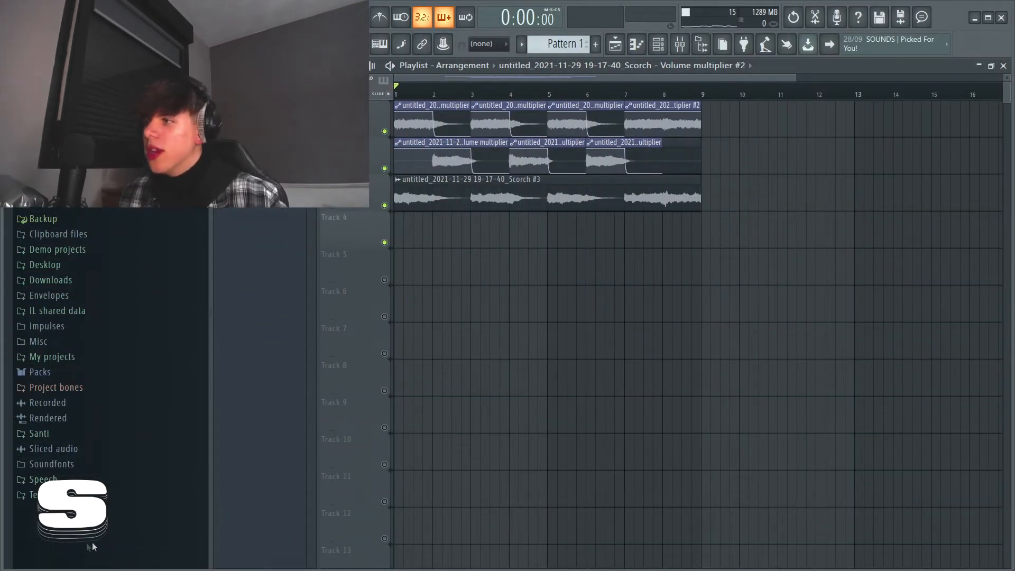
left_click(658, 44)
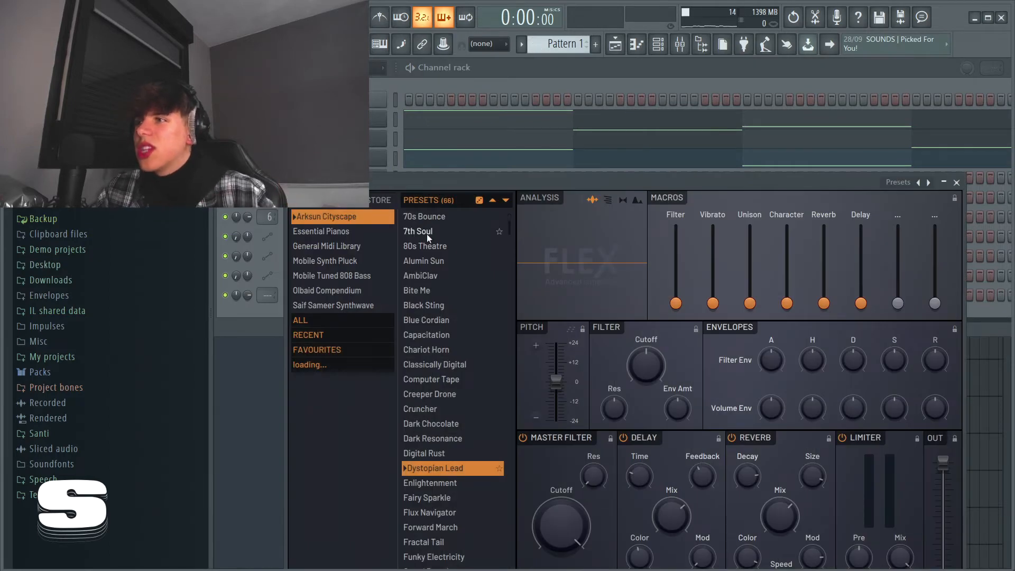
left_click(423, 276)
left_click_drag(437, 182, 349, 381)
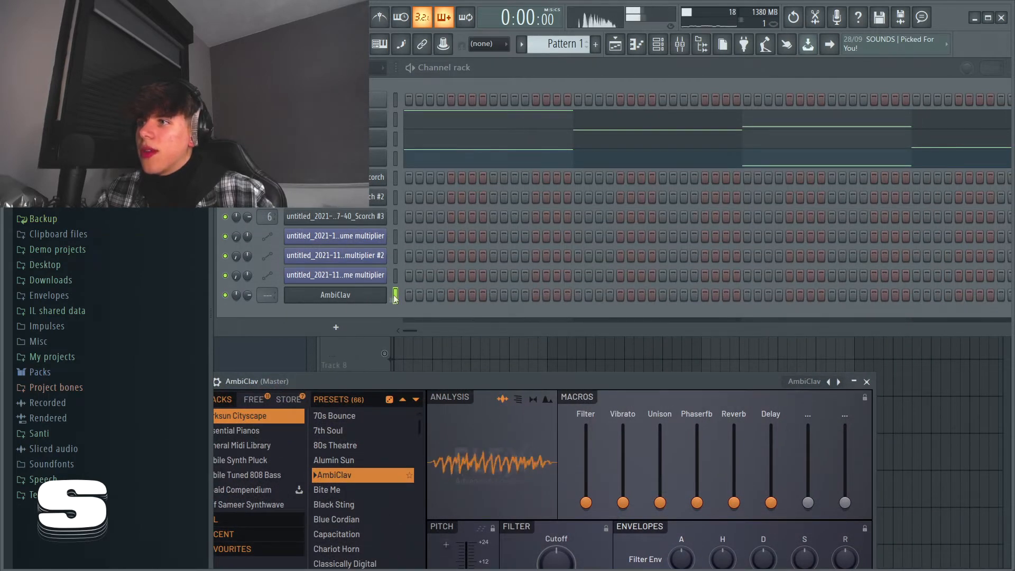
Create Pattern 2 and open the AmbiClav channel's piano roll in it.
key("F7")
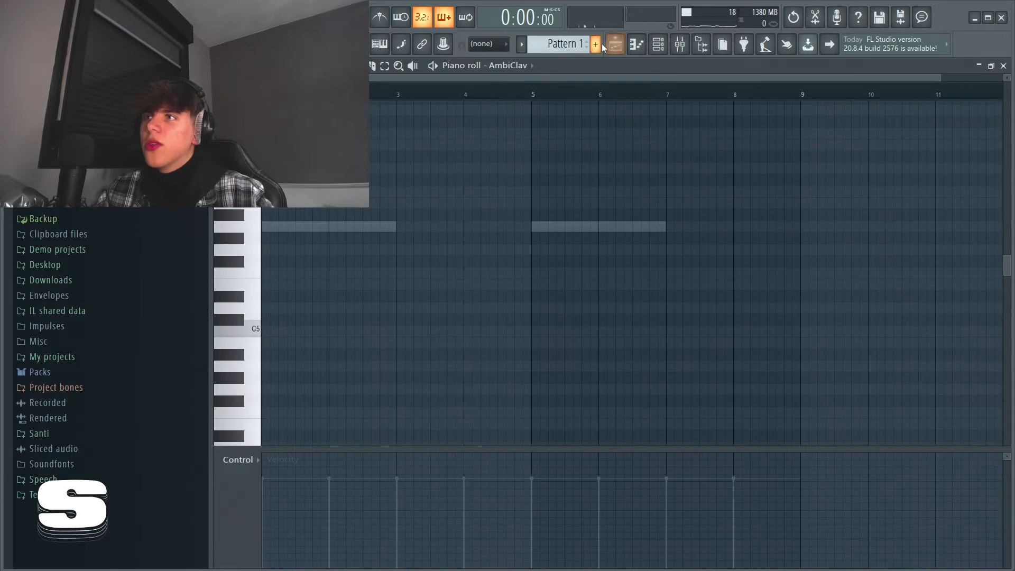
left_click(612, 44)
scroll(550, 44, "down", 1)
left_click(408, 231)
left_click_drag(427, 228, 708, 235)
key("F6")
key("space")
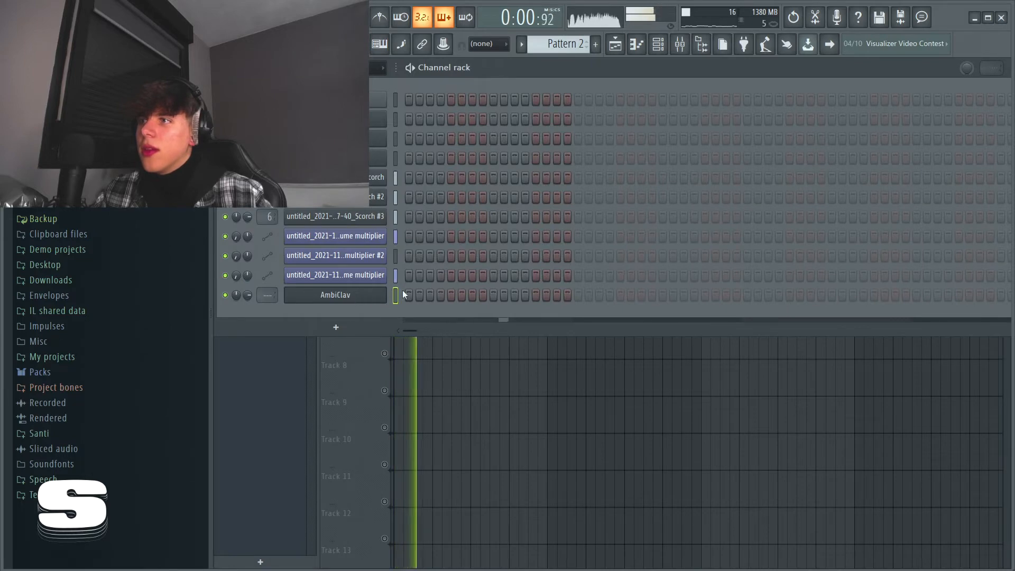
key("F7")
key("space")
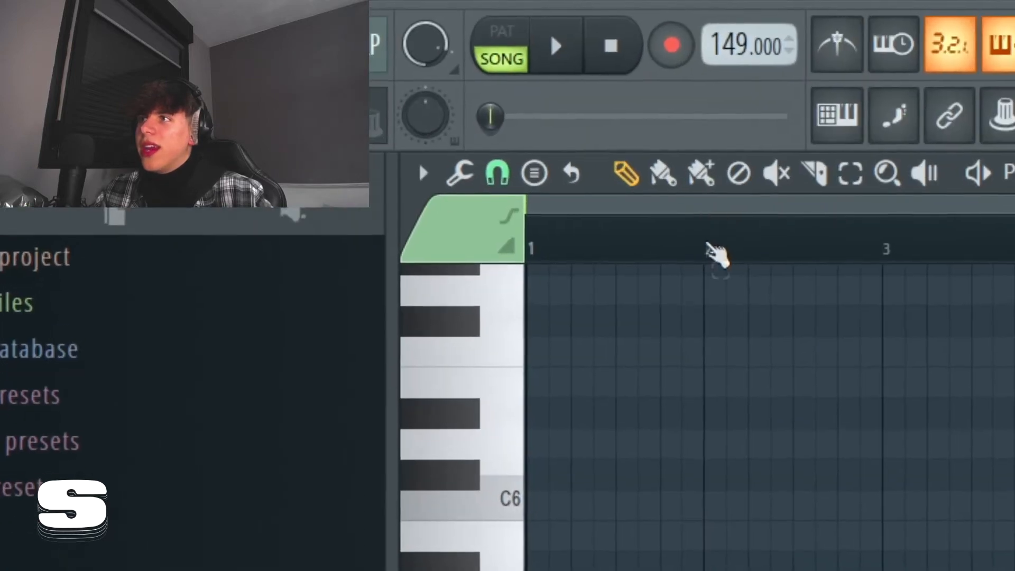
Select bar 2 and fill it with eight short, evenly spaced notes: A5, G#5, F#5, C#5, A4, G#4, A4, C#5.
left_click_drag(711, 229, 850, 234)
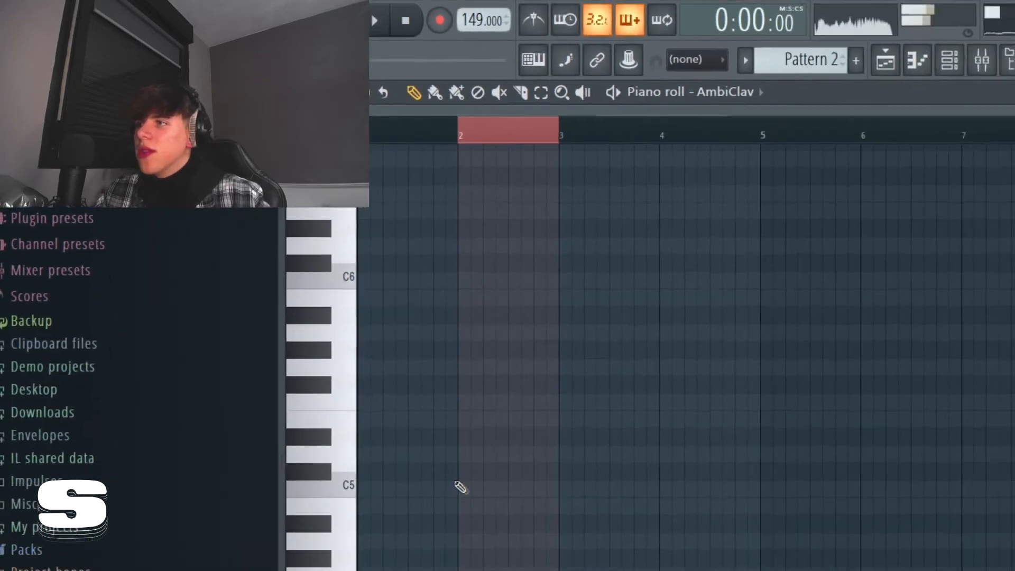
left_click(471, 510)
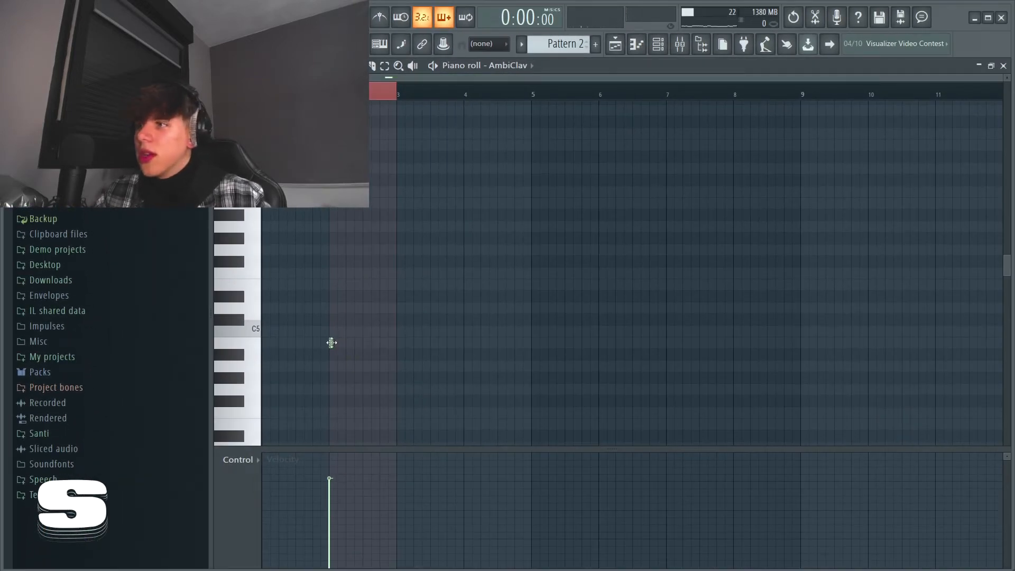
left_click(330, 227)
left_click(338, 238)
left_click(347, 262)
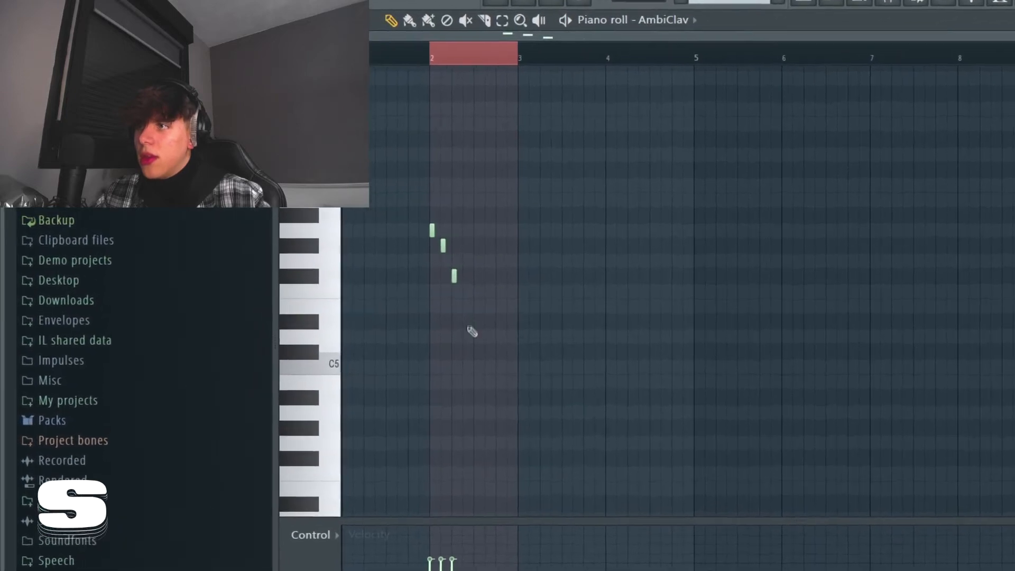
left_click(465, 353)
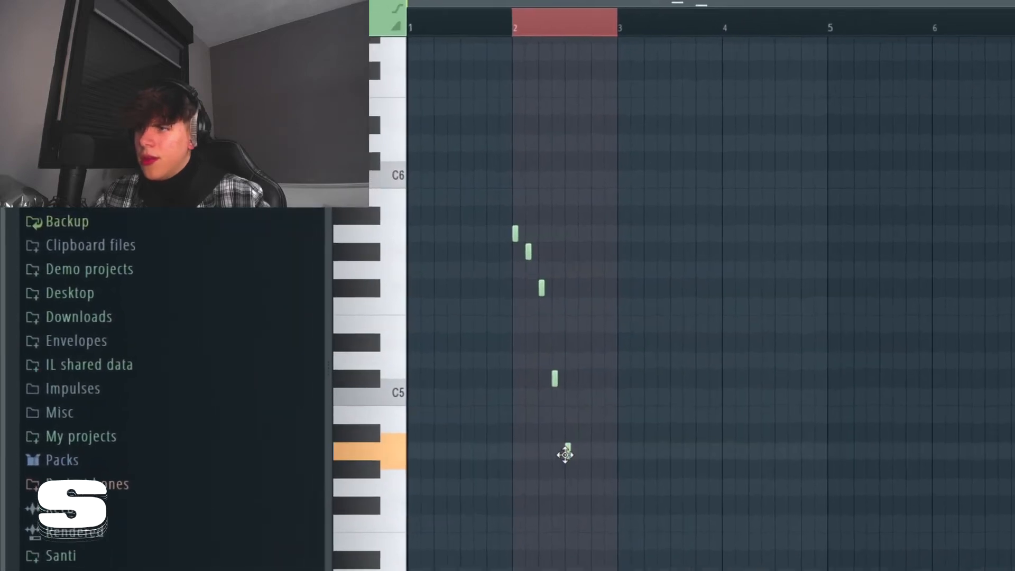
left_click(476, 413)
left_click(488, 429)
left_click(499, 415)
left_click(751, 417)
key("space")
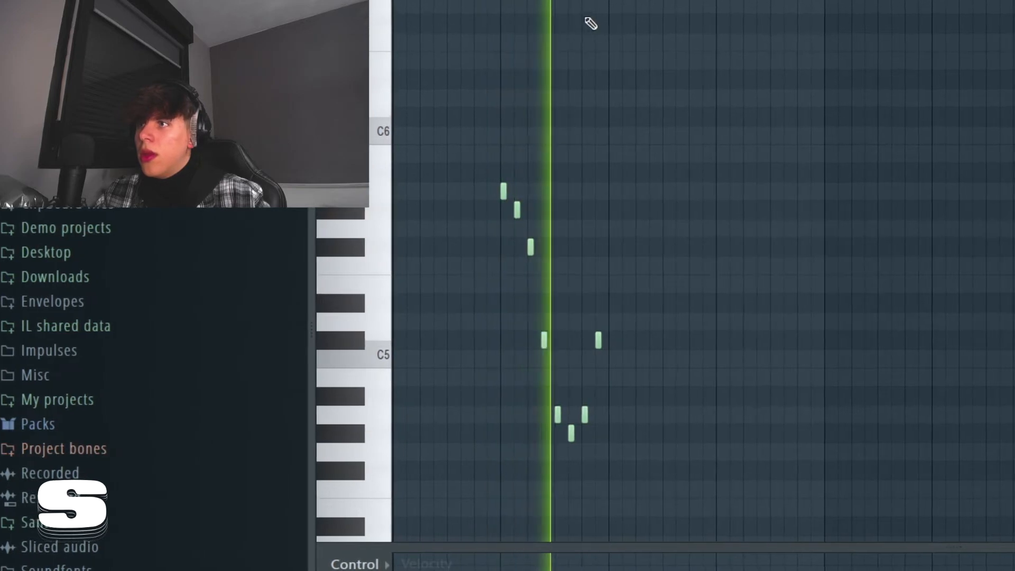
key("space")
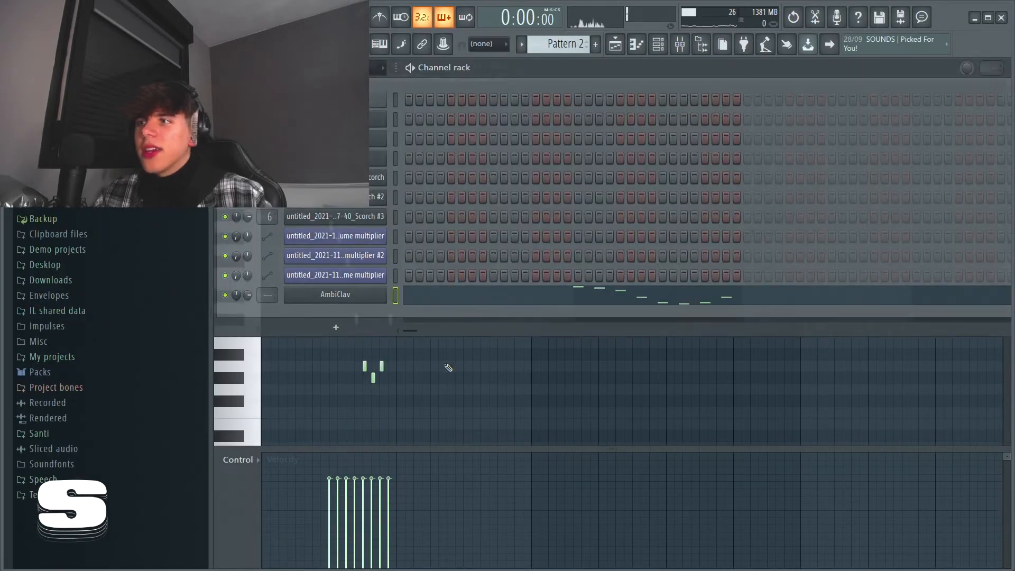
Place Pattern 2 on playlist track 4 from bar 1 and solo that track for playback.
key("F6")
key("F5")
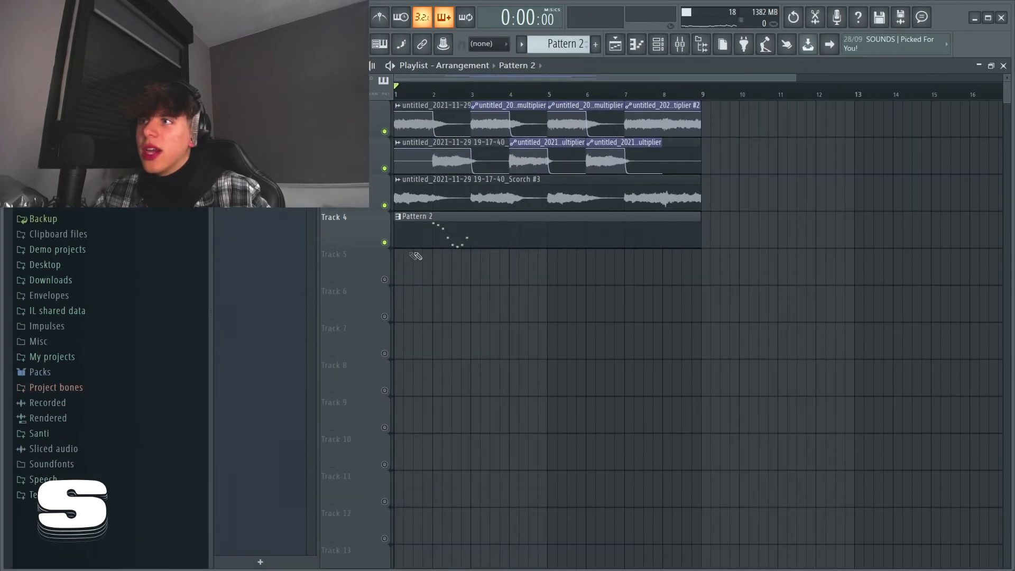
key("space")
right_click(385, 242)
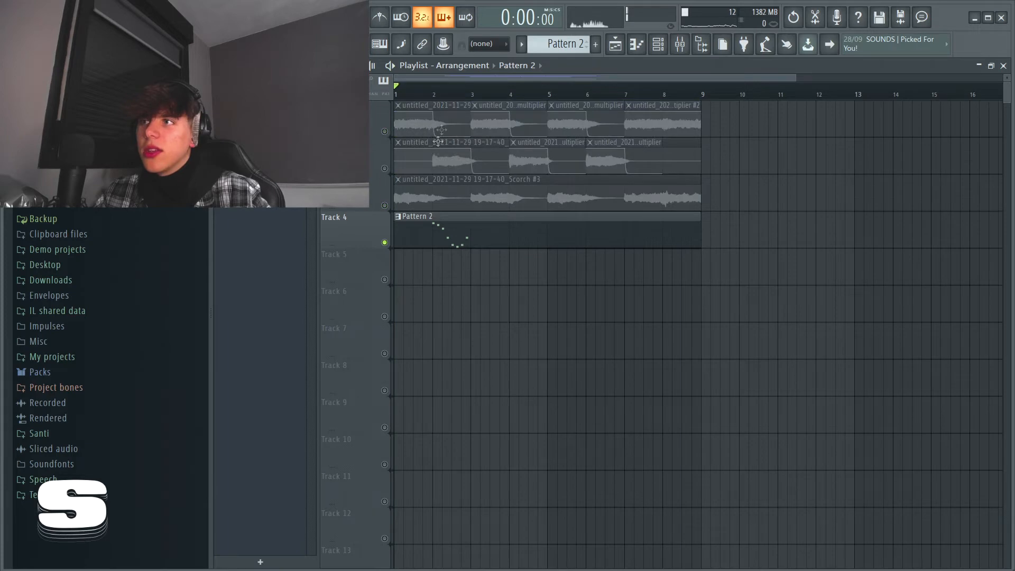
key("space")
key("space")
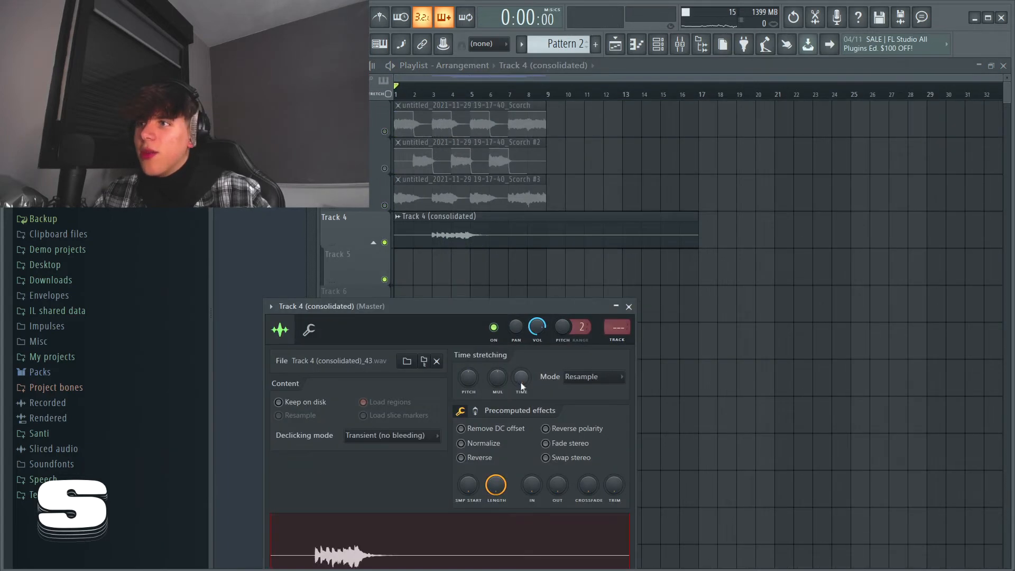
Consolidate track 4 to audio and time-stretch the clip to end at bar 9, using Auto stretch mode.
left_click_drag(521, 379, 520, 365)
left_click(629, 306)
scroll(526, 358, "up", 4)
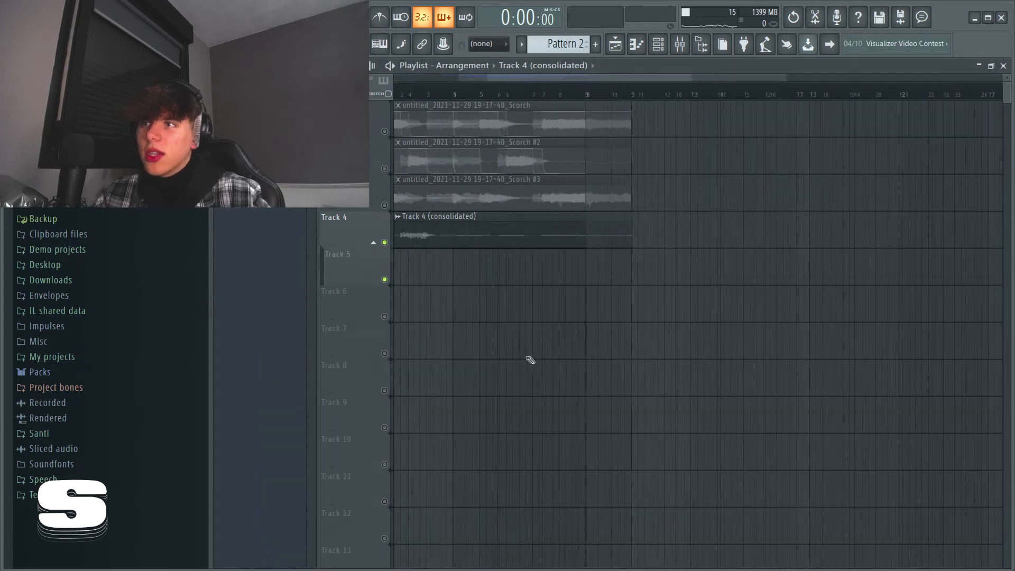
double_click(710, 232)
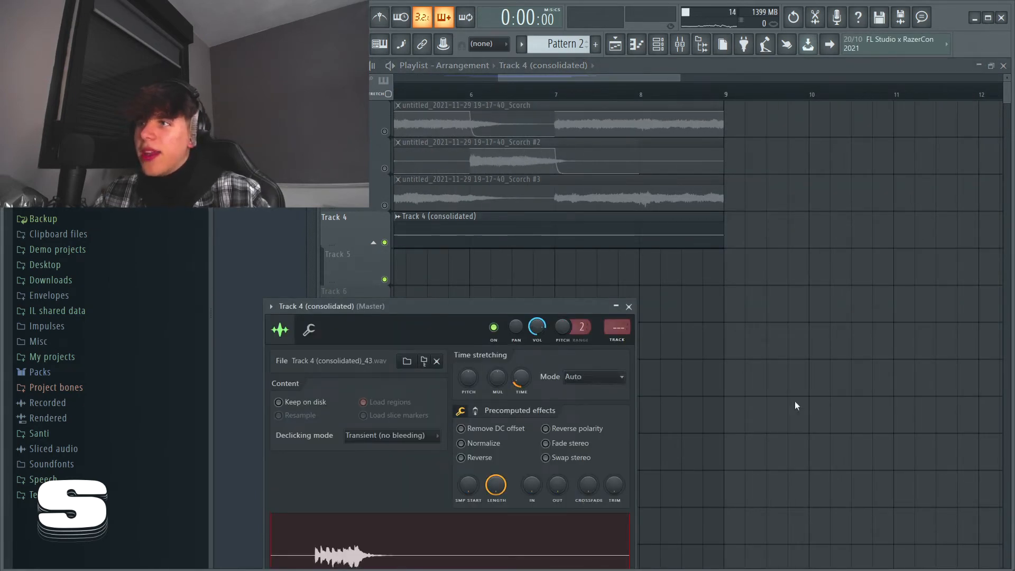
key("Escape")
Play the stretched clip on track 4 and slice it at bar 2.
scroll(691, 358, "down", 4)
key("space")
scroll(407, 322, "up", 4)
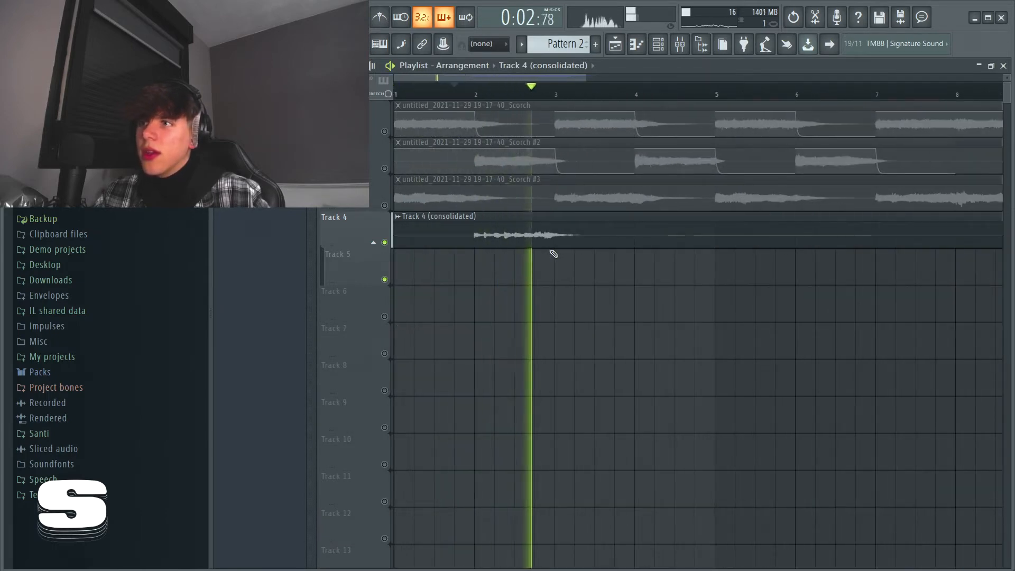
scroll(460, 294, "up", 5)
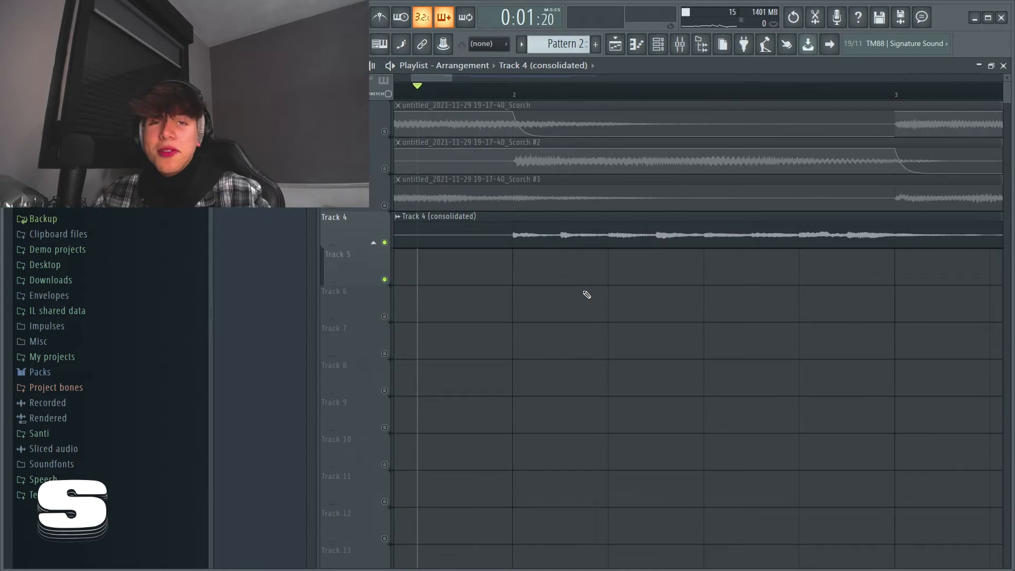
scroll(483, 288, "down", 3)
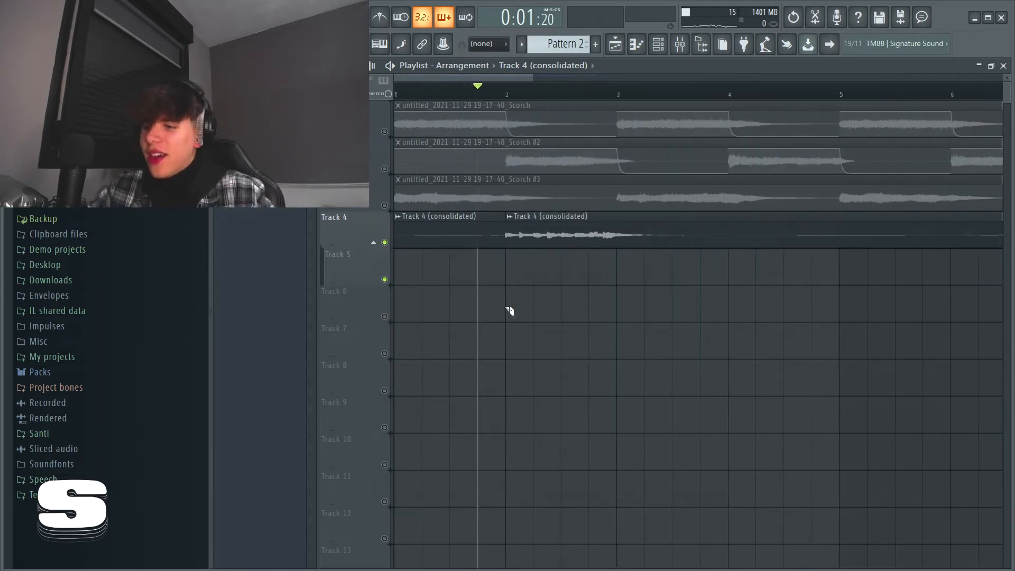
key("Escape")
key("Escape")
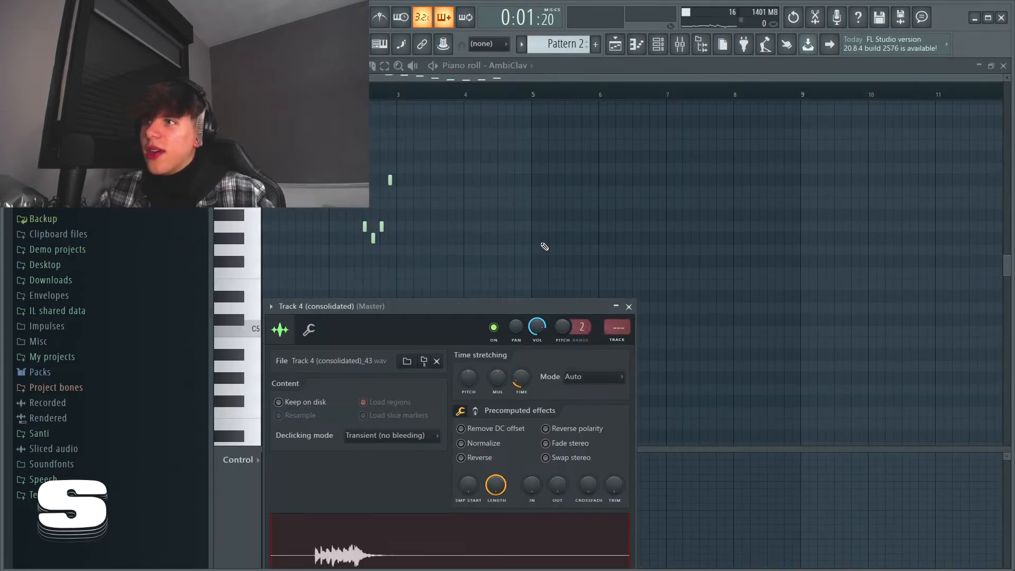
left_click(619, 47)
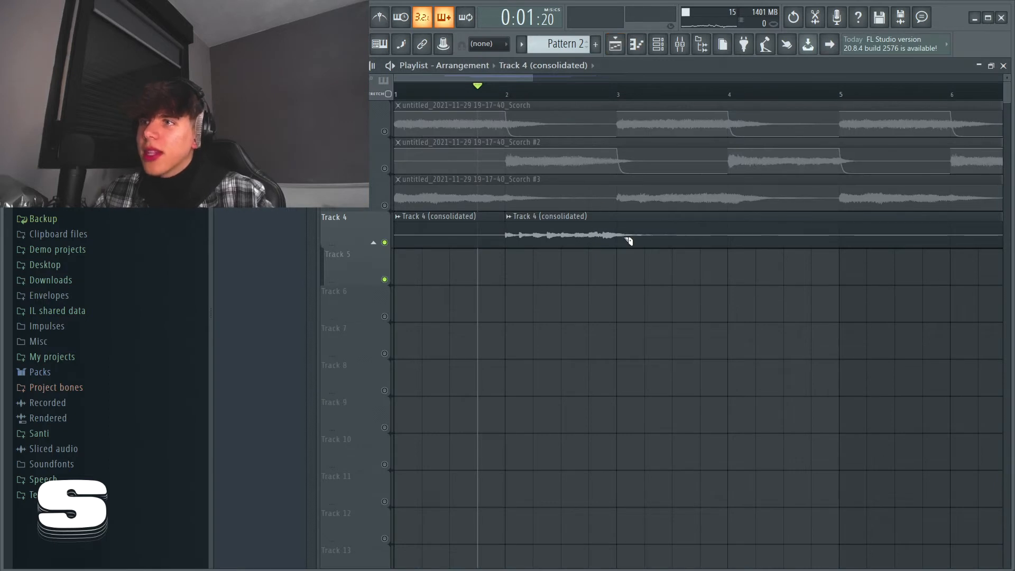
Delete the track 4 slices outside bar 2 and add 16 short repeated volume-automation pulses for the remaining clip on track 5.
right_click(636, 244)
right_click(465, 233)
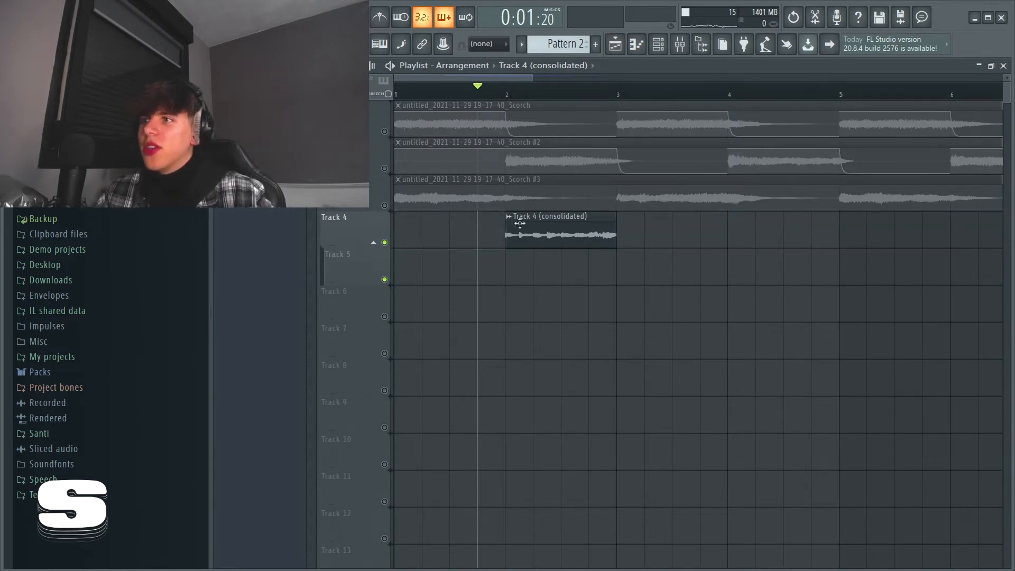
scroll(479, 228, "up", 3)
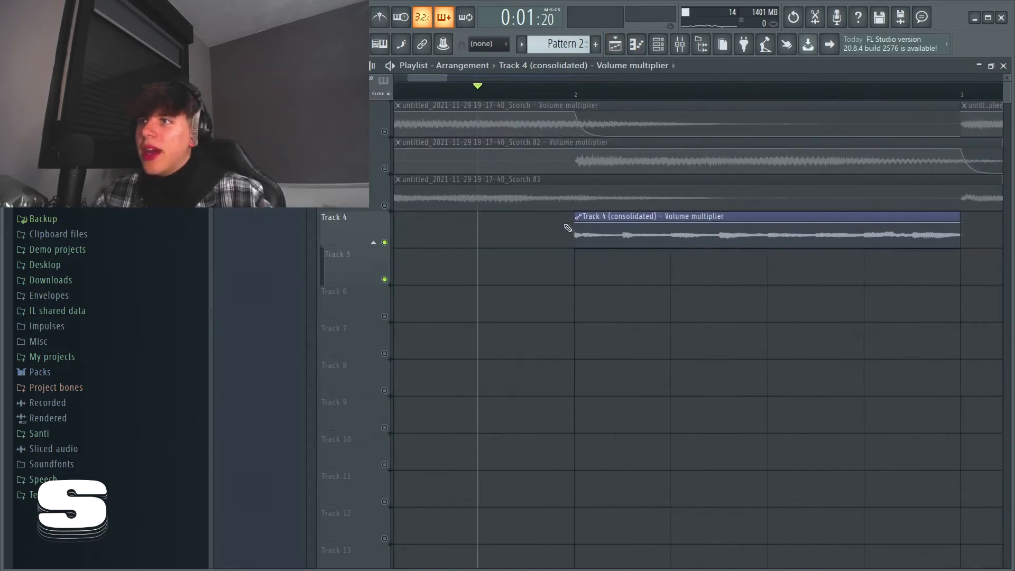
left_click_drag(574, 224, 611, 228)
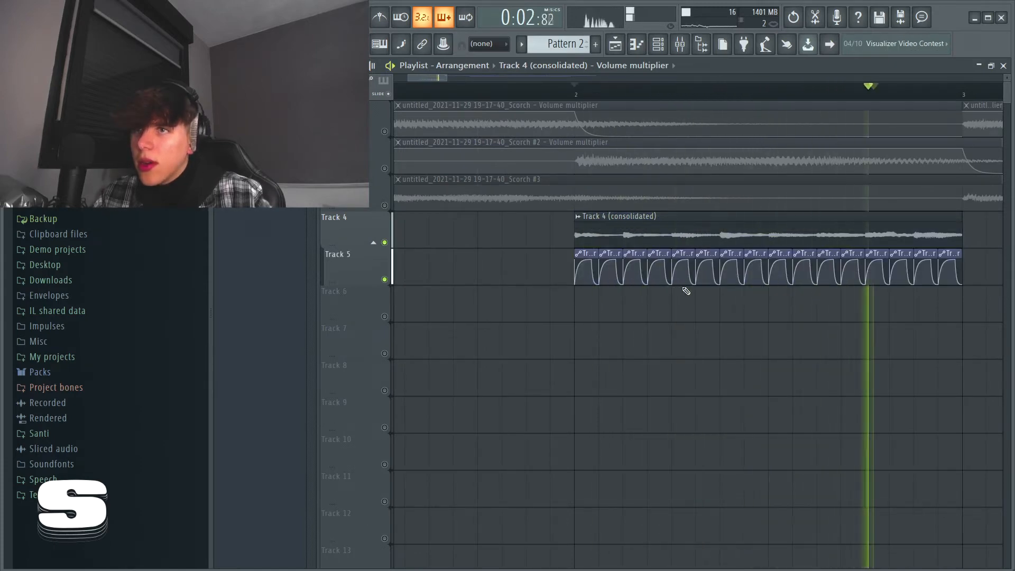
Play the pulsing clip, add a rising panning automation across bar 2, and place it on track 6 with that track enabled.
key("space")
scroll(692, 292, "down", 3)
key("space")
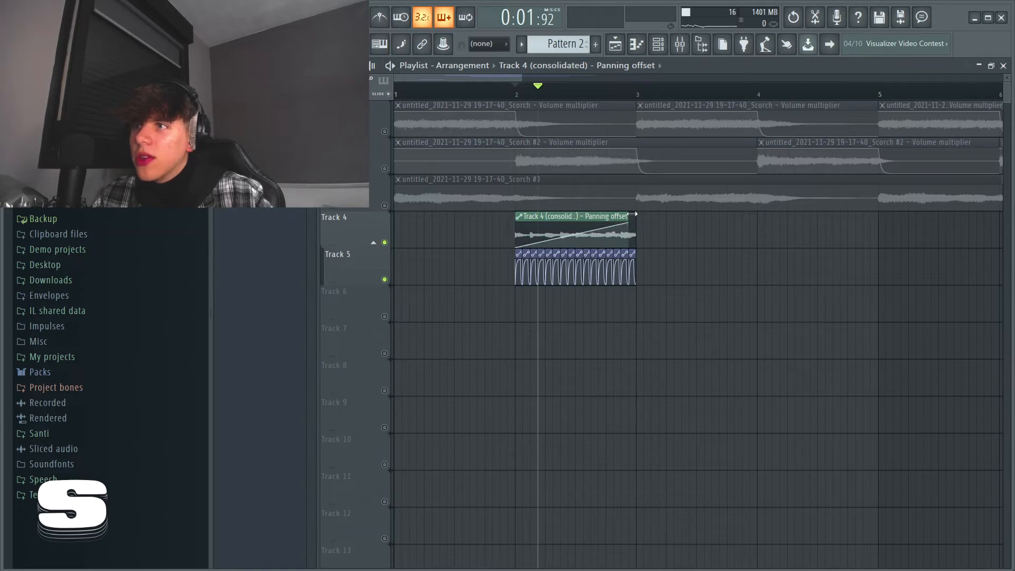
key("space")
left_click(508, 95)
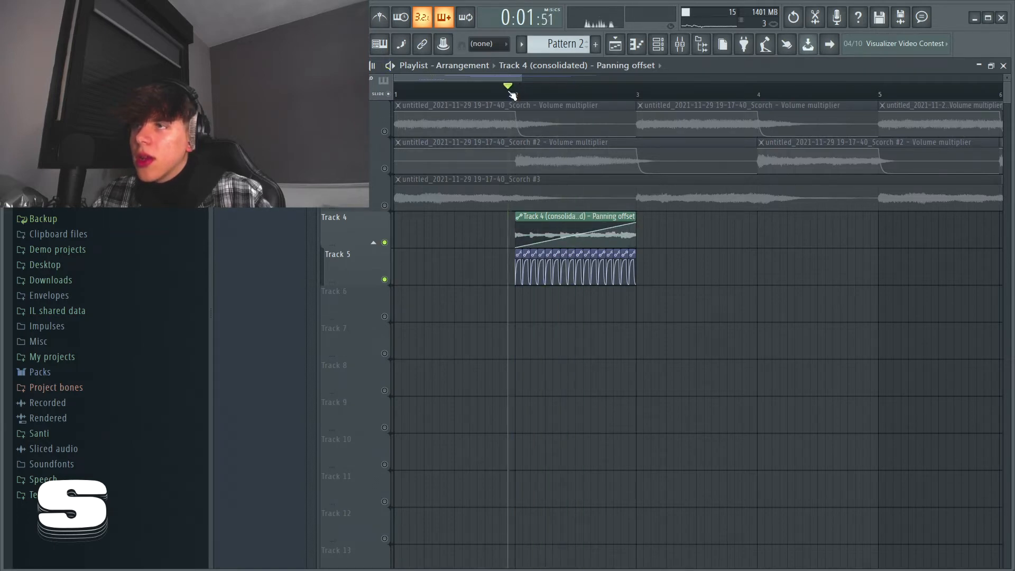
key("space")
left_click_drag(605, 223, 605, 297)
left_click(386, 317)
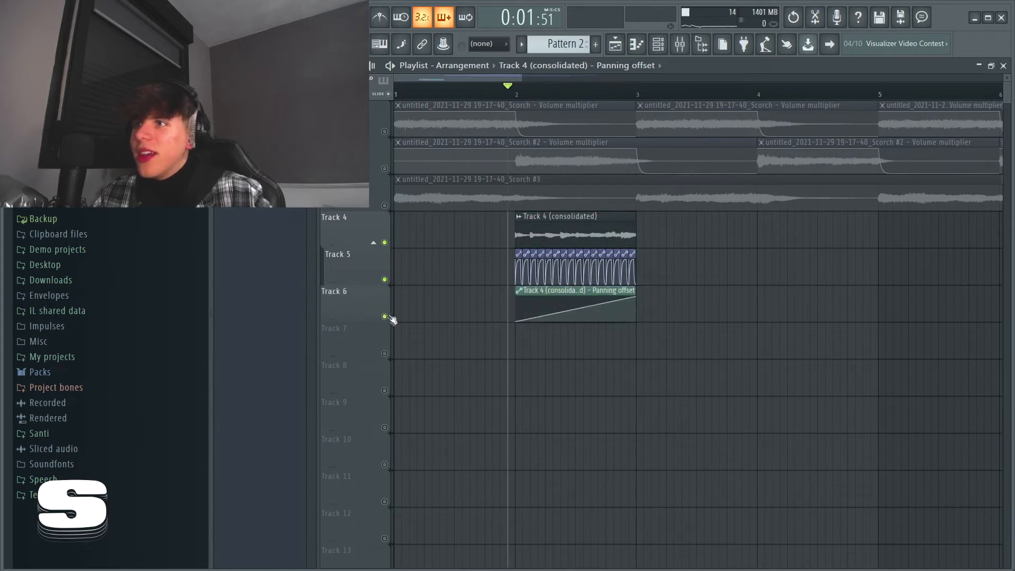
Set the Ambience reverb on the track 4 clip's mixer insert to -2.8 dB dry and -22.1 dB wet.
double_click(580, 219)
left_click(626, 343)
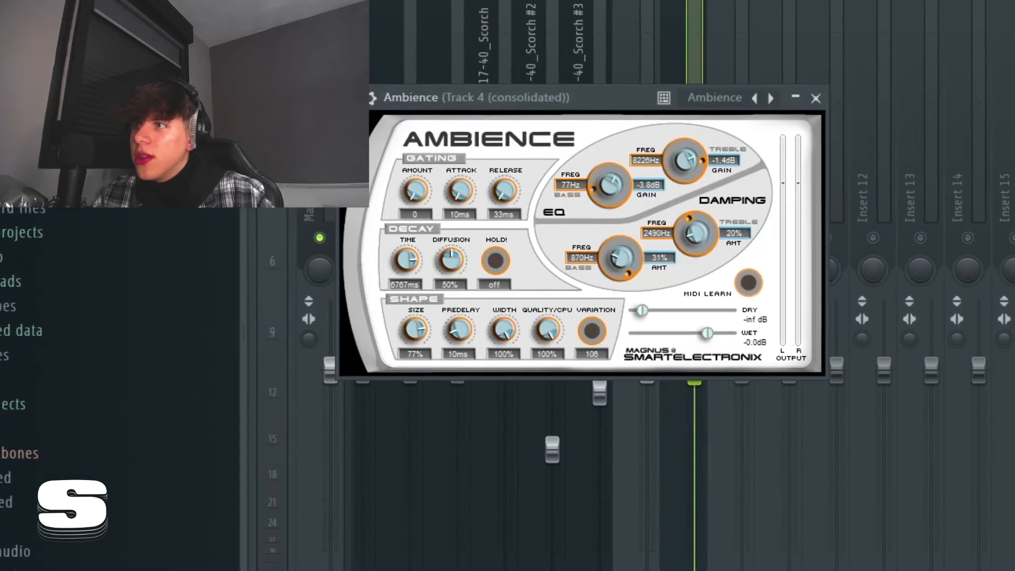
left_click_drag(707, 333, 717, 363)
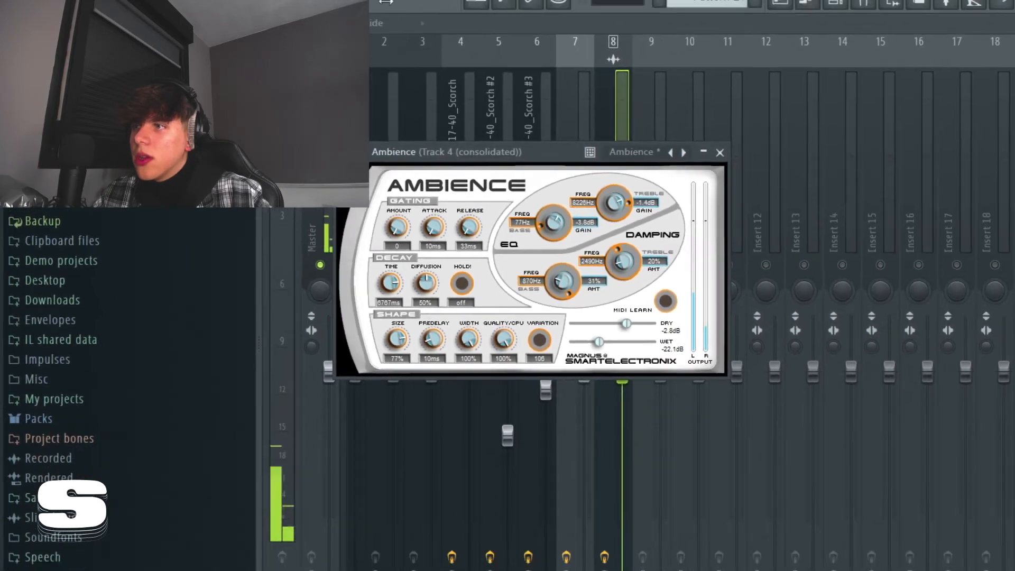
key("Escape")
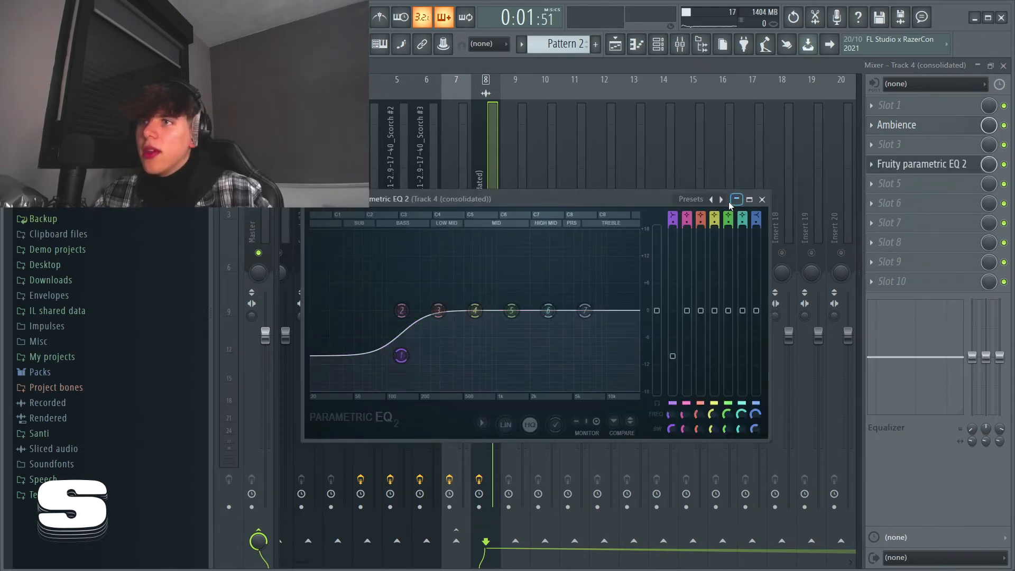
Apply the 200hz low cut preset in Fruity parametric EQ 2 and add a high cut in the treble range.
left_click_drag(627, 316, 596, 312)
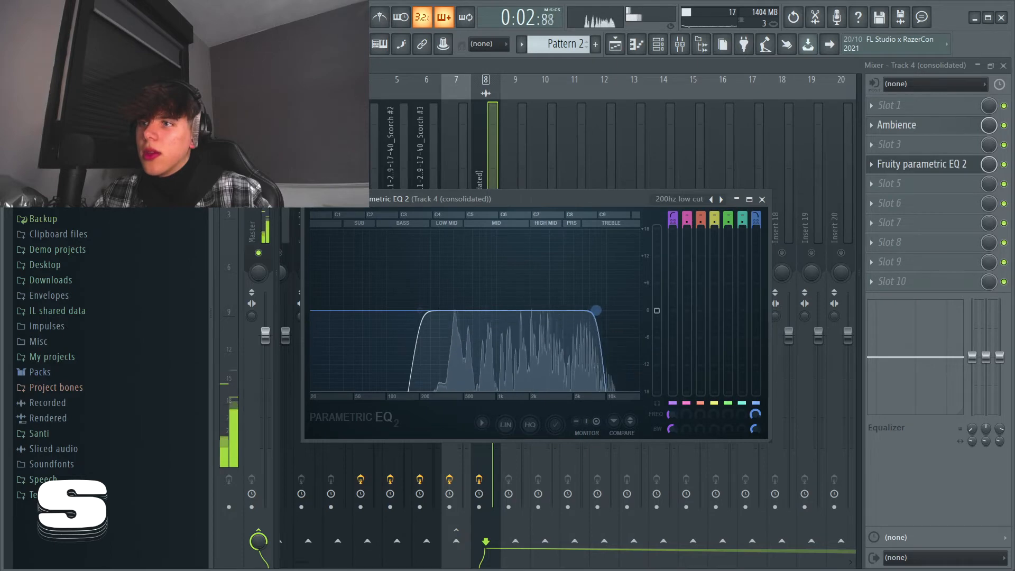
left_click(762, 199)
scroll(902, 165, "up", 1)
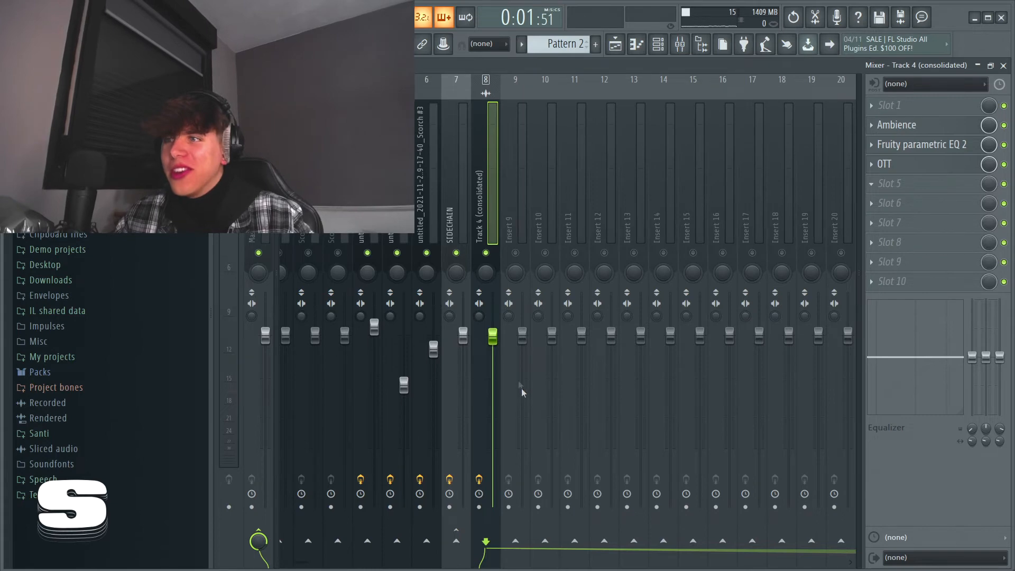
Load Fruity Blood Overdrive in slot 5 and keep its mix level automation on track 7 only in bar 2.
left_click(519, 285)
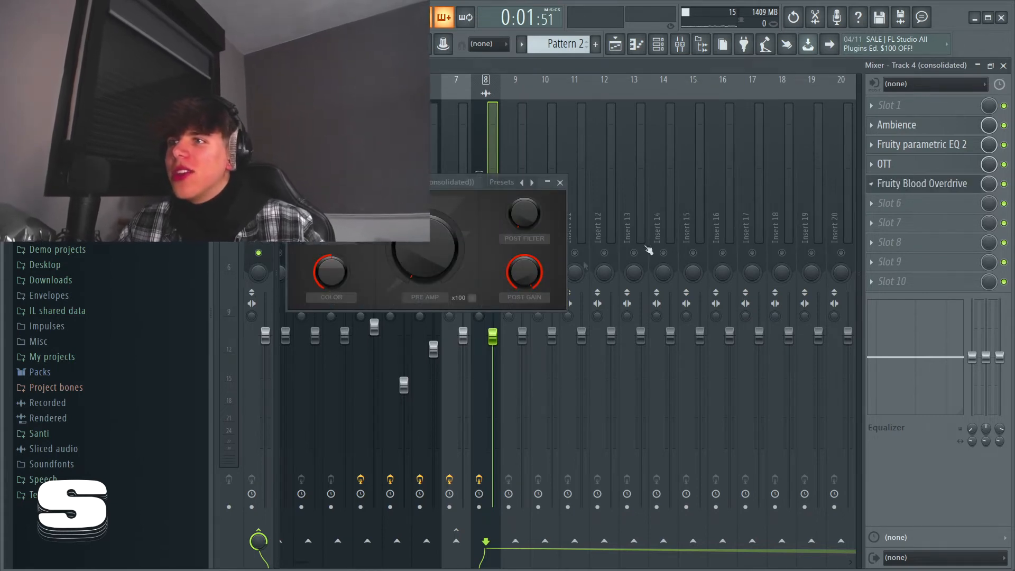
key("space")
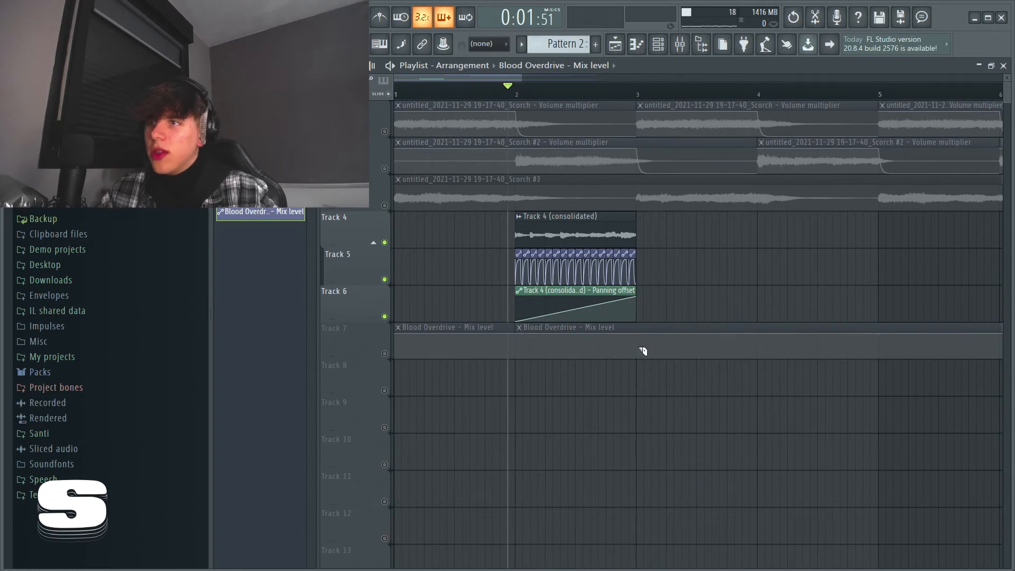
right_click(643, 338)
scroll(523, 339, "up", 2)
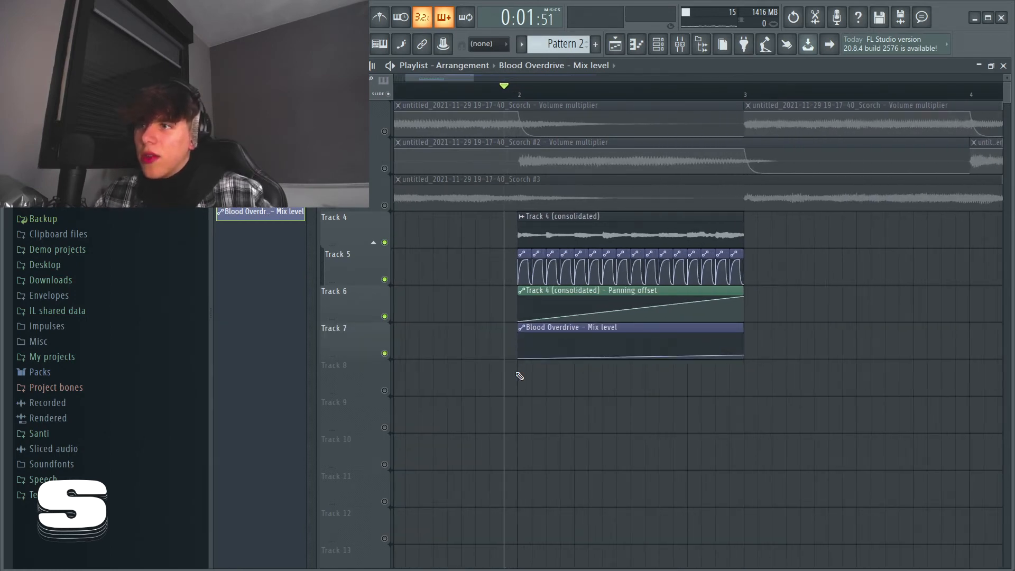
Shape the Blood Overdrive mix level curve over the first half of bar 2, duplicate it into the second half and play it.
right_click(546, 341)
right_click(560, 357)
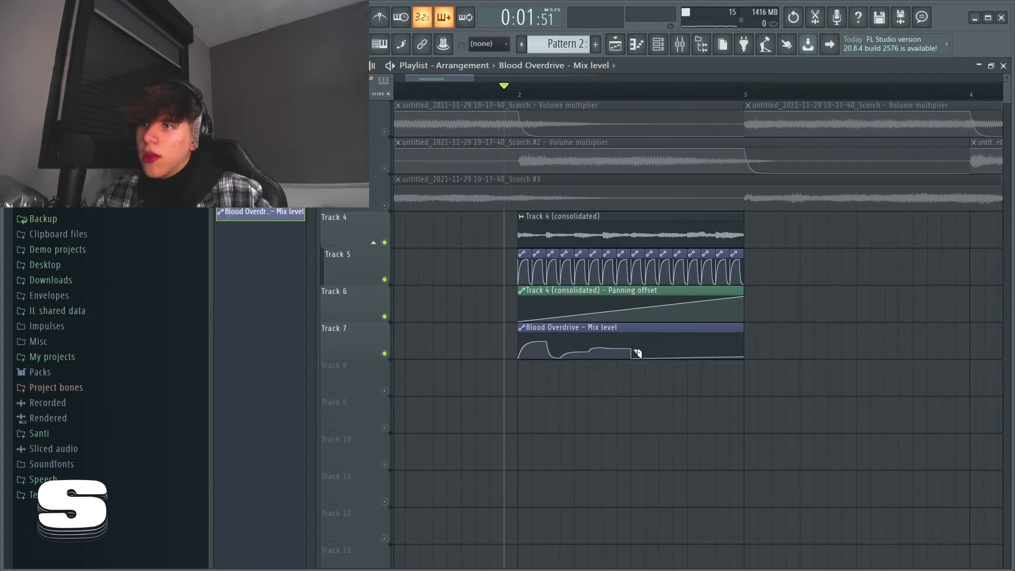
right_click(653, 340)
left_click(603, 329, "ctrl")
key("ctrl+b")
key("space")
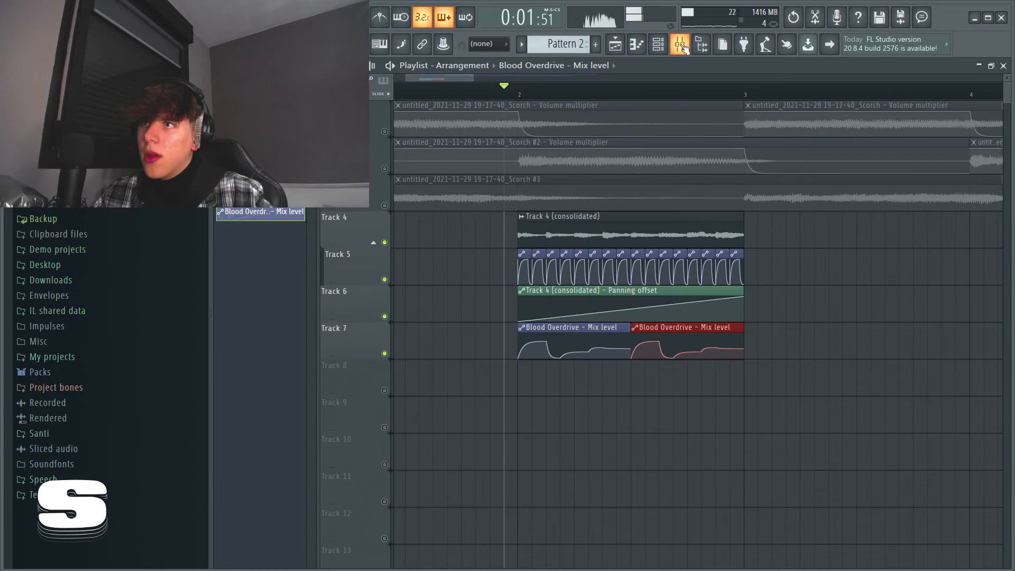
Adjust Fruity Blood Overdrive's Pre Amp to a low amount, and add Fruity Fast Dist and Fruity Delay 3 after it.
key("F9")
left_click(919, 185)
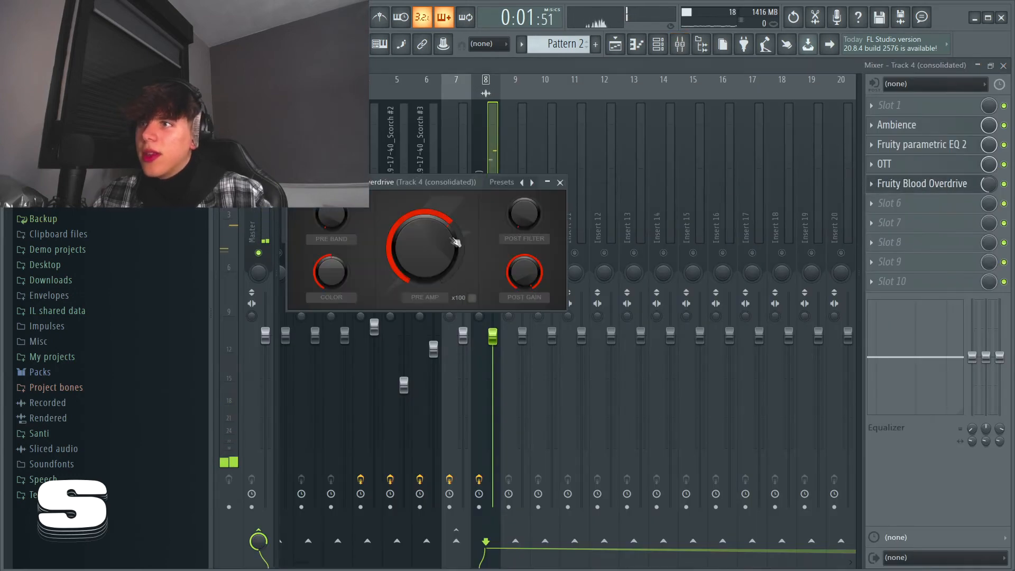
left_click_drag(429, 248, 428, 256)
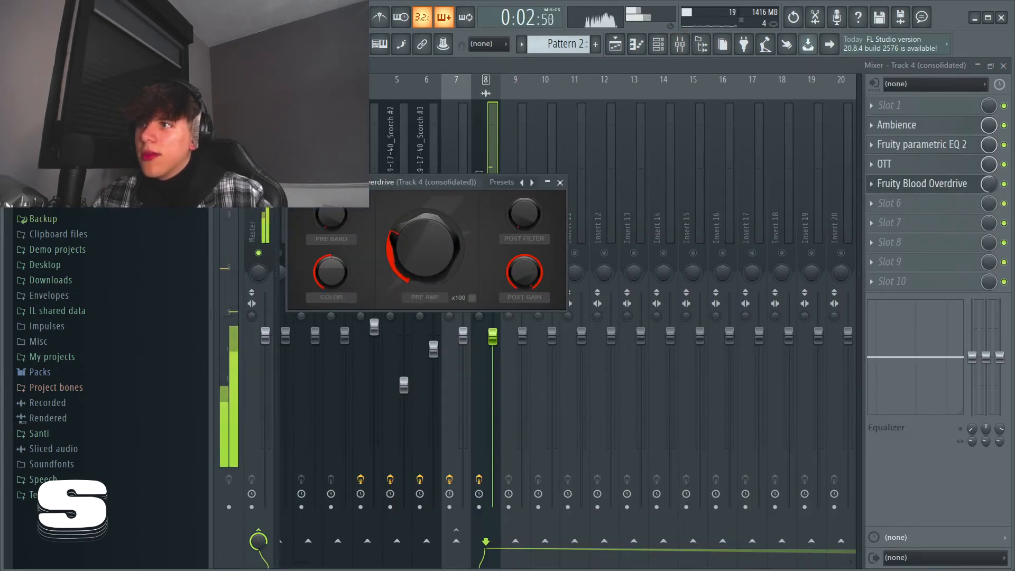
left_click(560, 183)
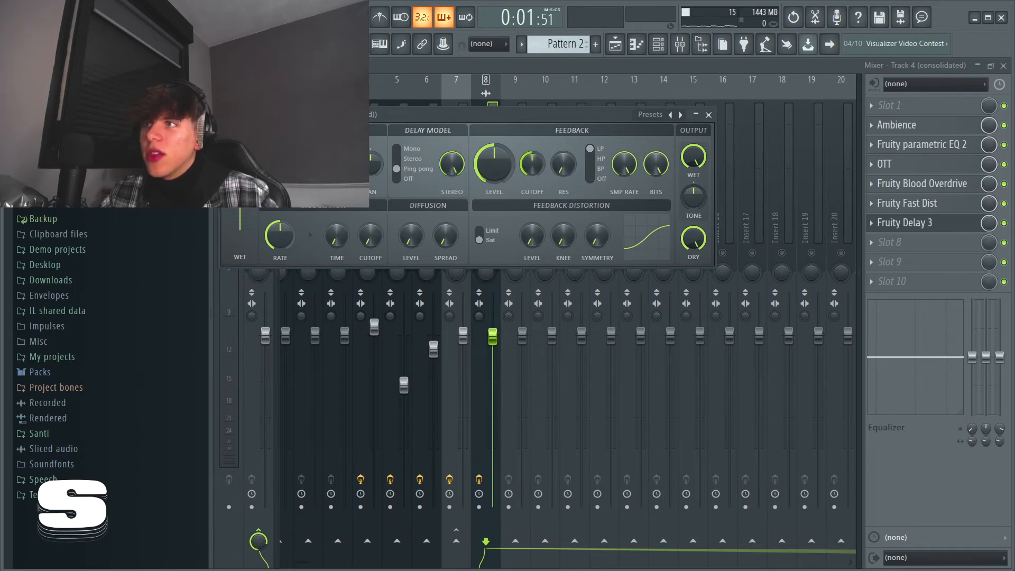
key("space")
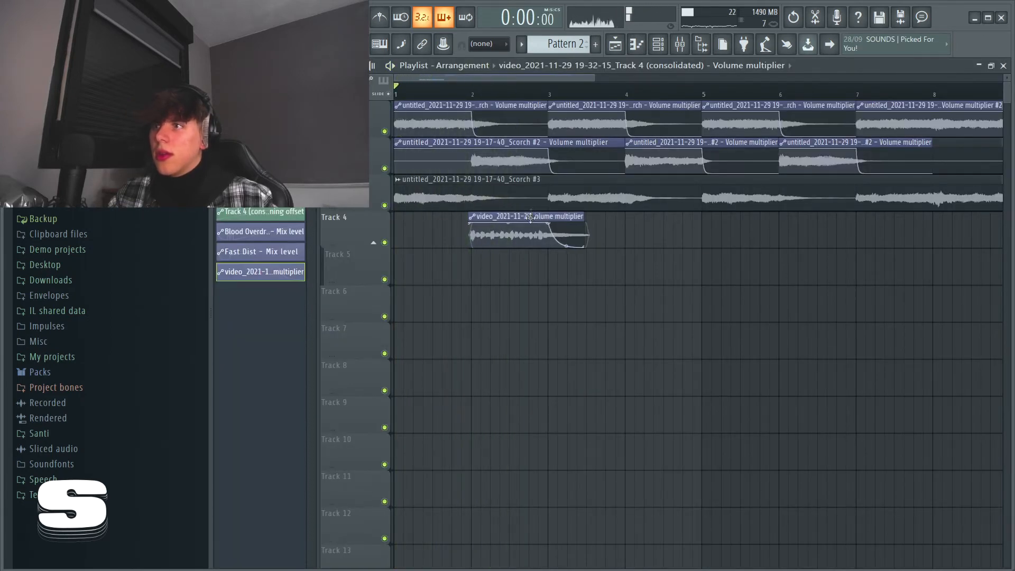
Move the rendered track 4 clip's volume automation down to track 5, directly beneath the audio.
left_click_drag(534, 238, 534, 274)
key("space")
scroll(480, 284, "up", 3)
scroll(480, 284, "up", 2)
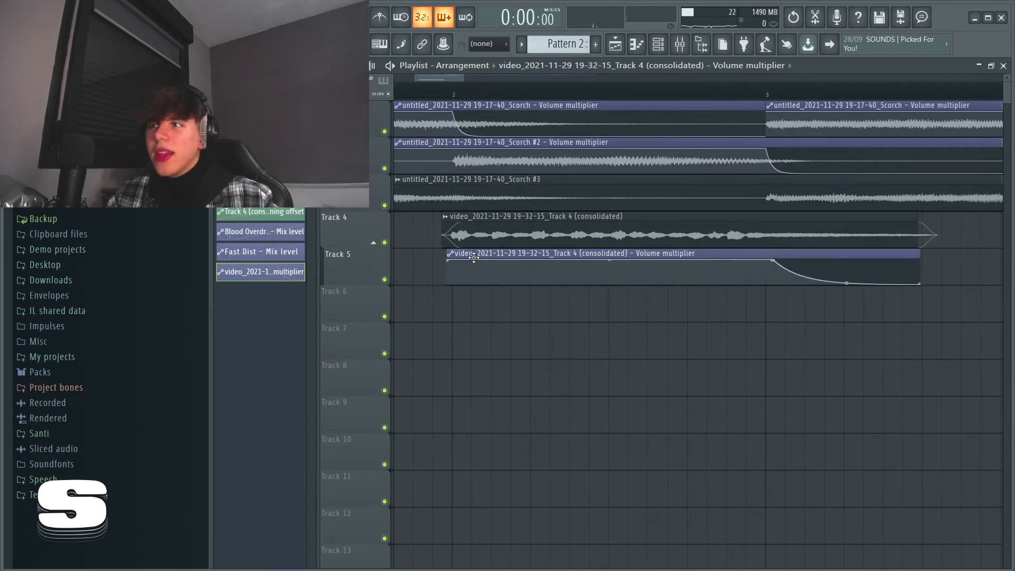
Load Portal on the rendered track 4 clip's mixer insert with the Trembling Time preset from Stretch & Smear.
key("F9")
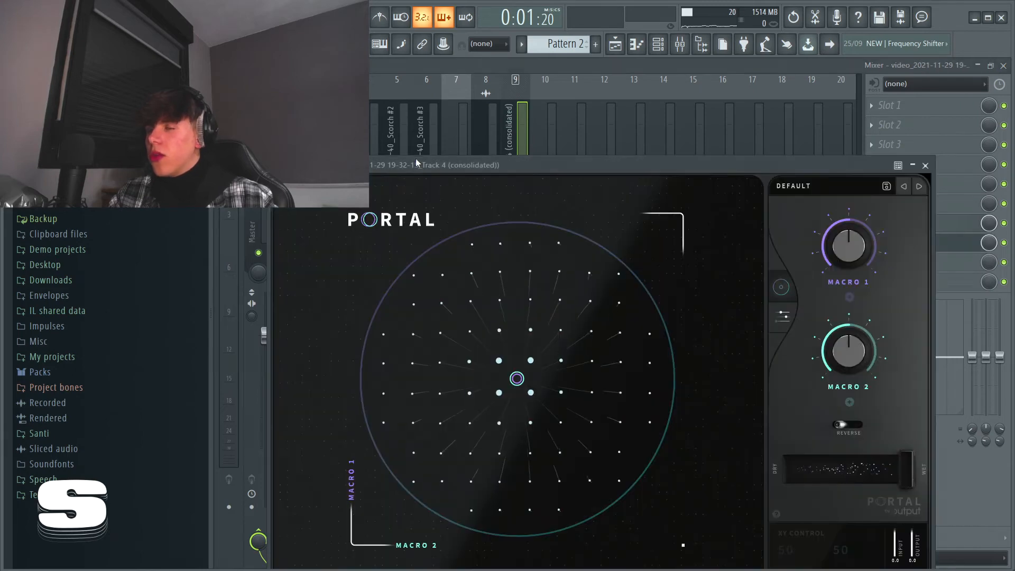
left_click(806, 192)
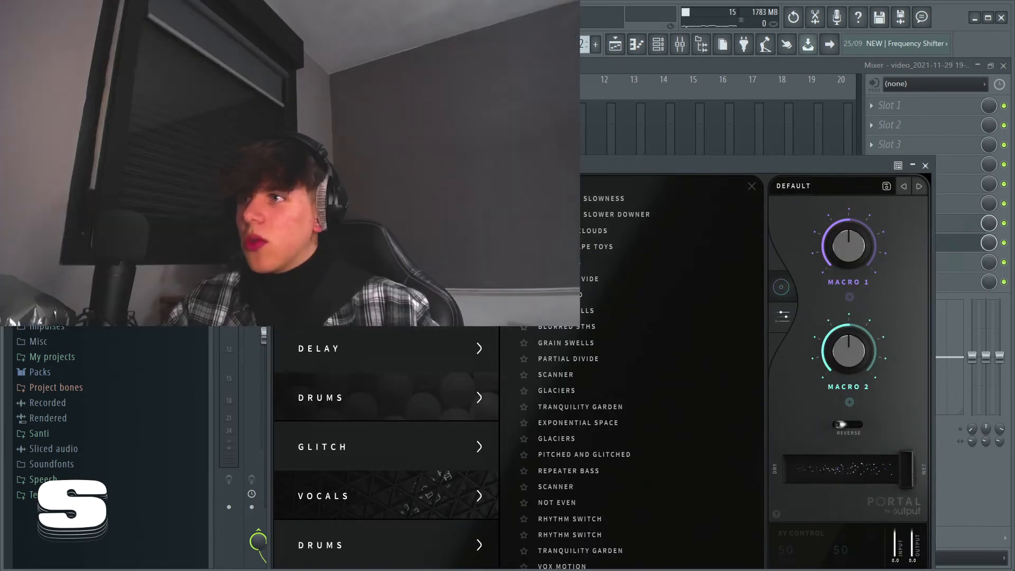
left_click(386, 250)
left_click(533, 323)
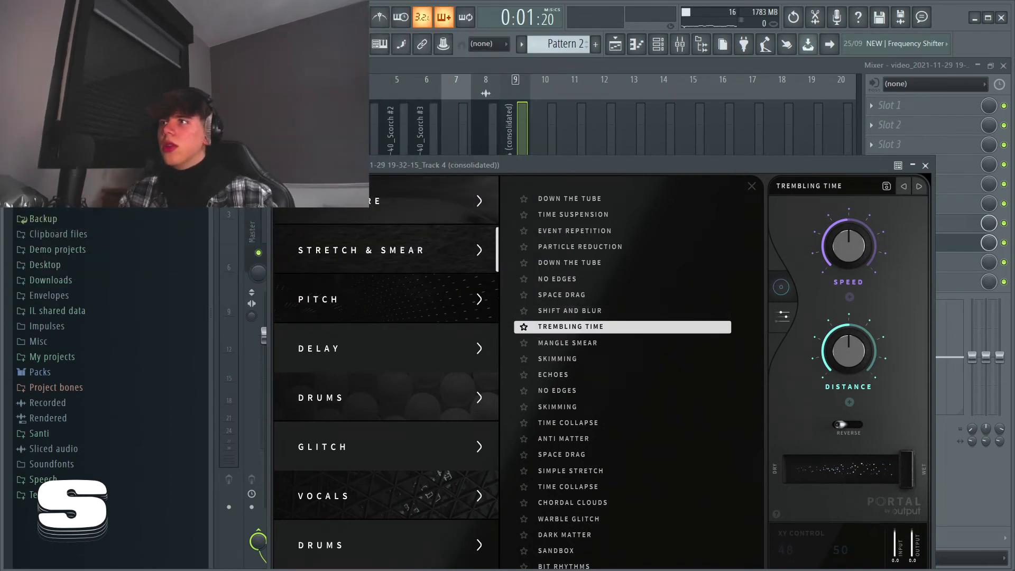
left_click(502, 127)
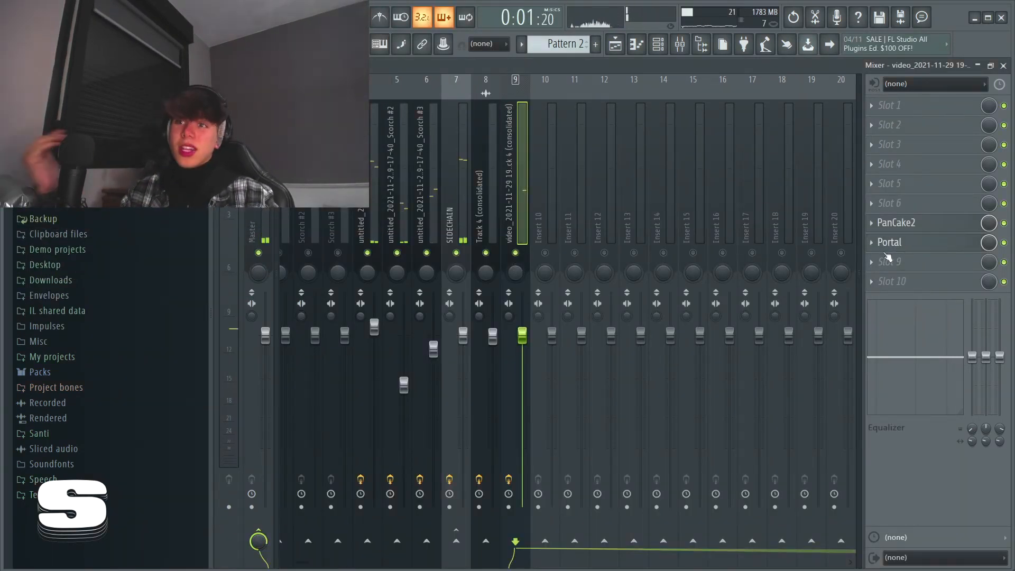
Try Portal's No Edges preset from the Stretch & Smear category during playback.
left_click(892, 244)
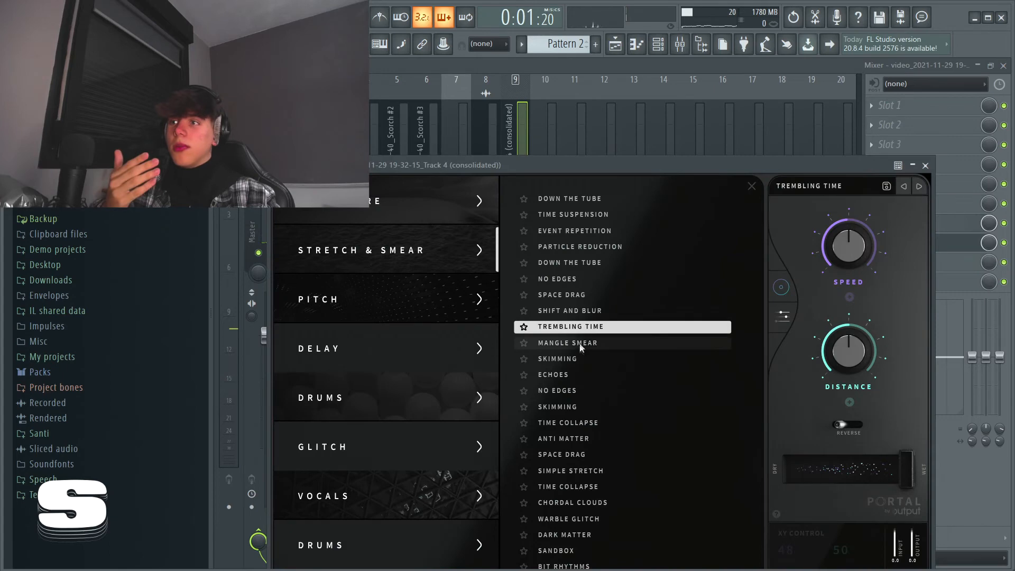
left_click(595, 391)
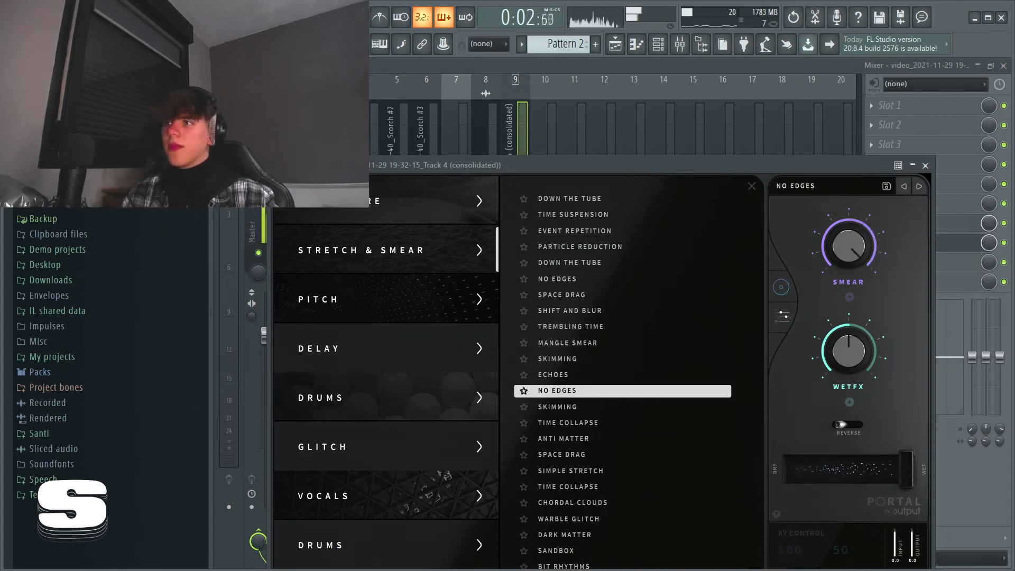
left_click(421, 196)
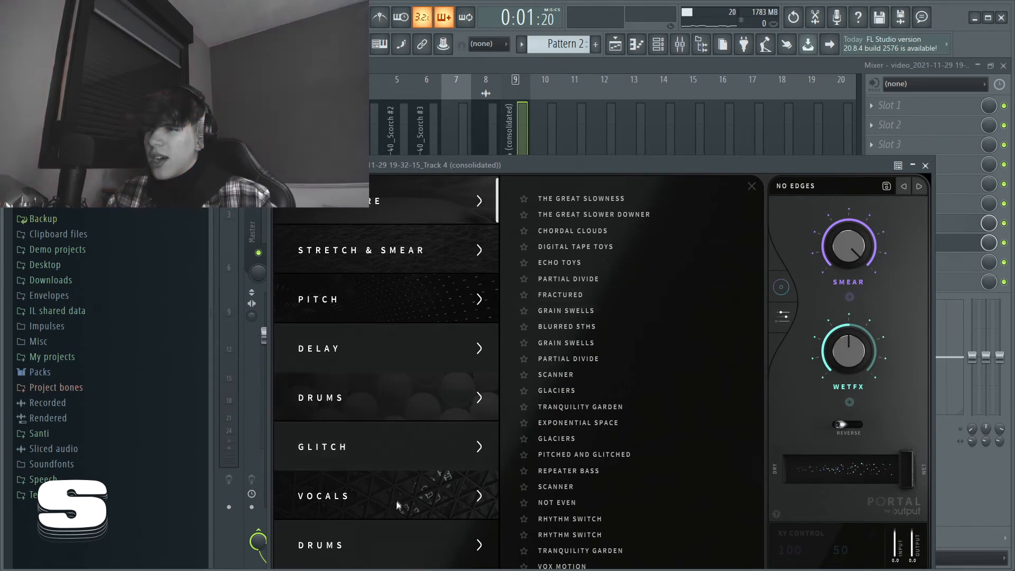
Switch Portal to the Space Drag preset from the Stretch & Smear category and browse the other preset categories.
left_click(397, 264)
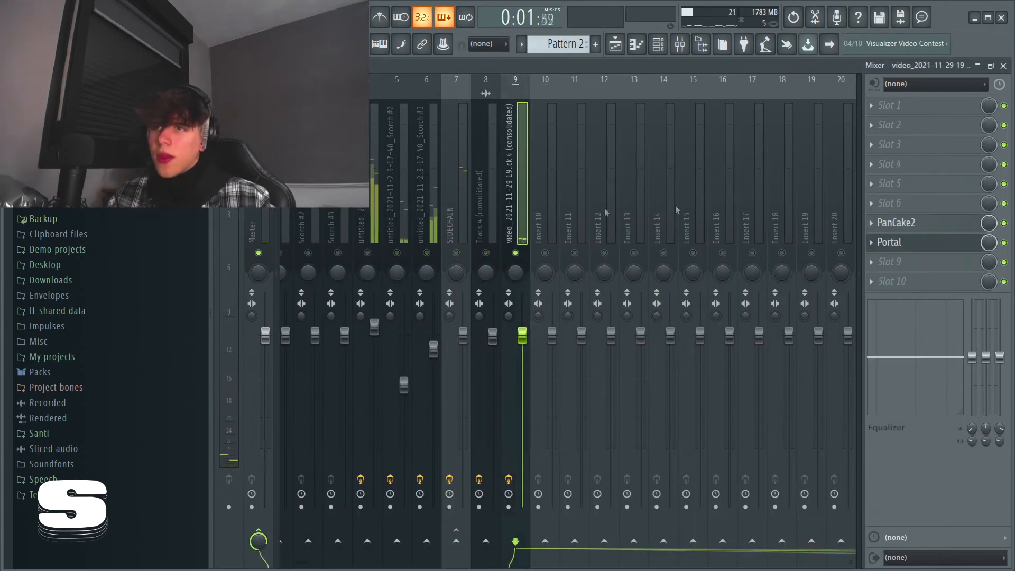
left_click(890, 243)
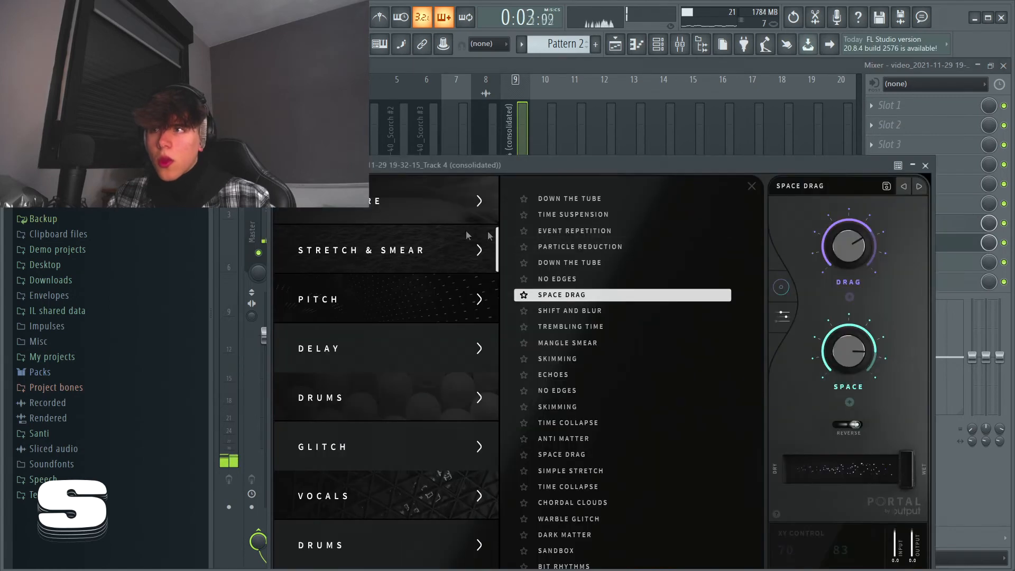
left_click(453, 220)
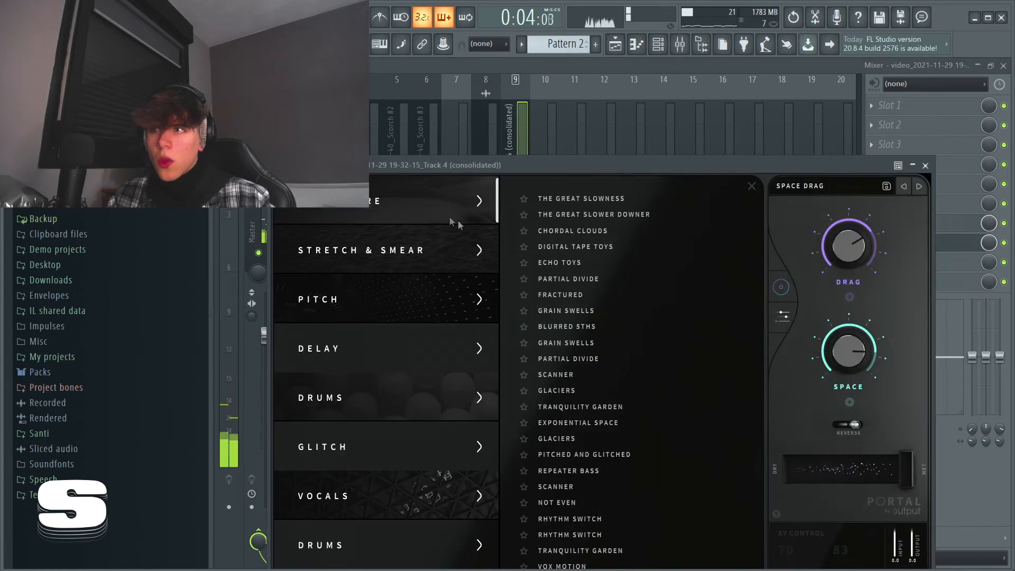
left_click(473, 249)
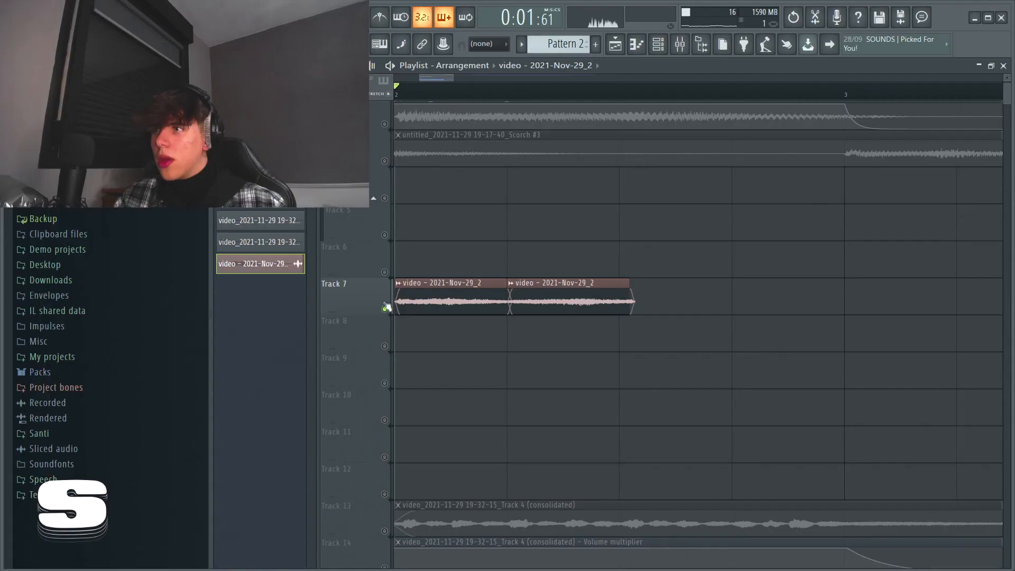
Play the two video - 2021-Nov-29_2 slices on track 7 and set the sample's time-stretching mode to Stretch.
key("space")
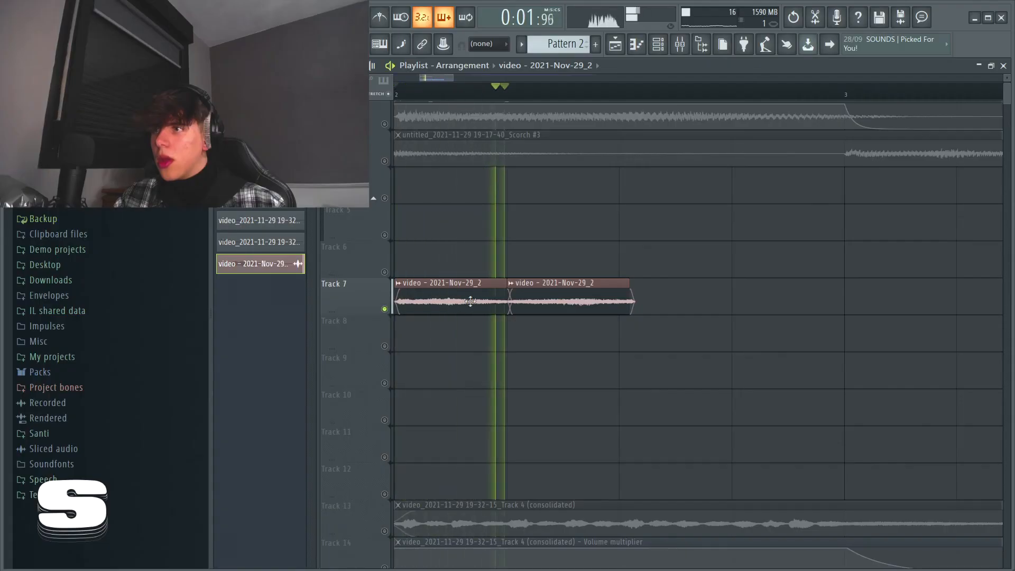
key("space")
double_click(519, 314)
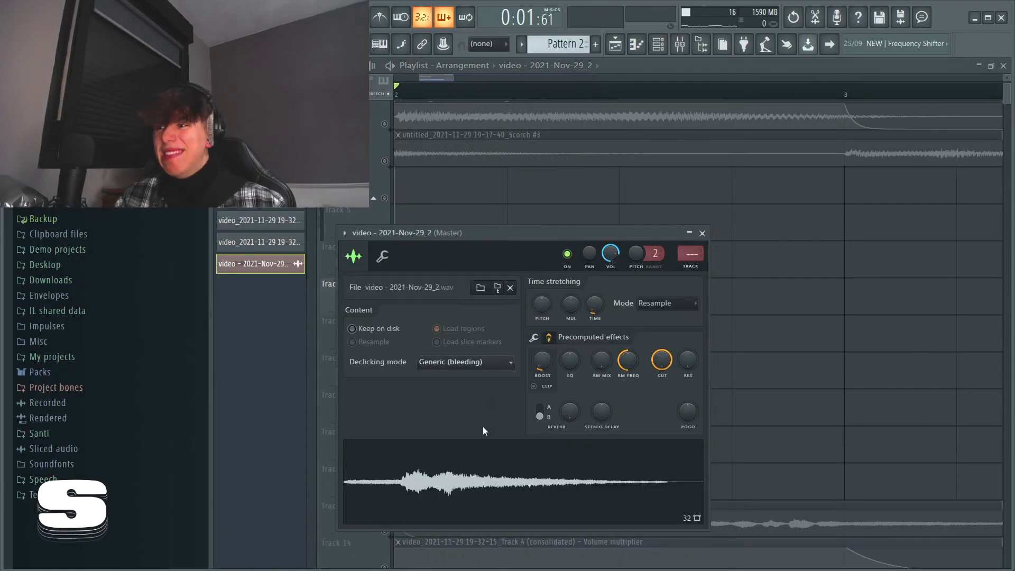
left_click(465, 361)
left_click(449, 380)
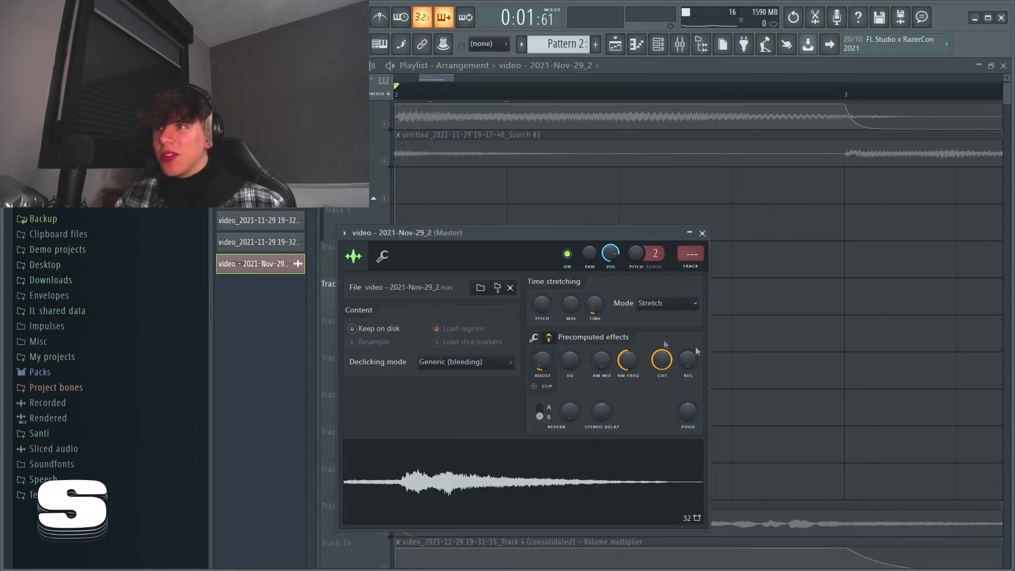
Raise the time-stretching pitch of the video - 2021-Nov-29_2 sample and play back the slices on track 7.
key("space")
key("space")
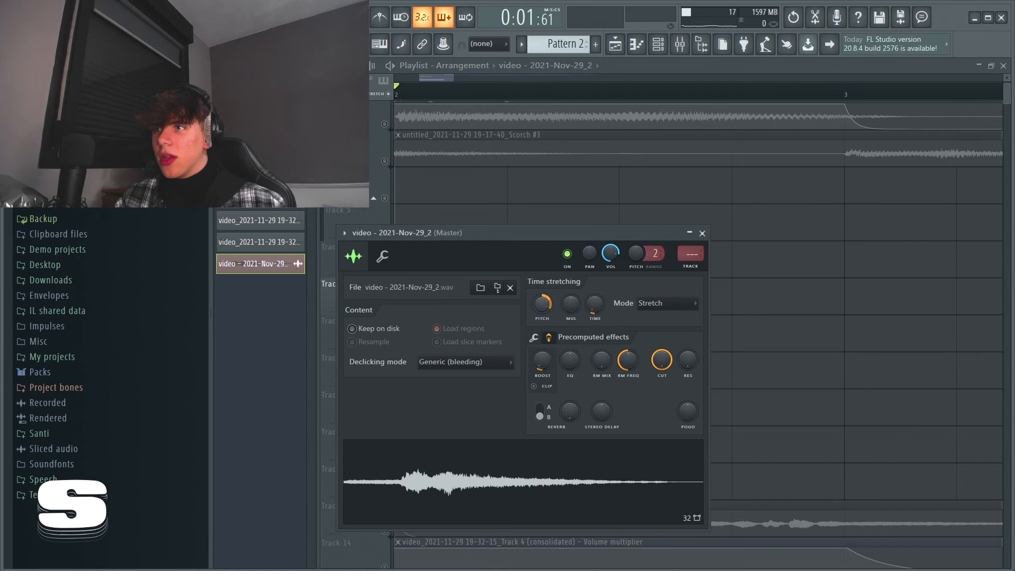
key("space")
key("space")
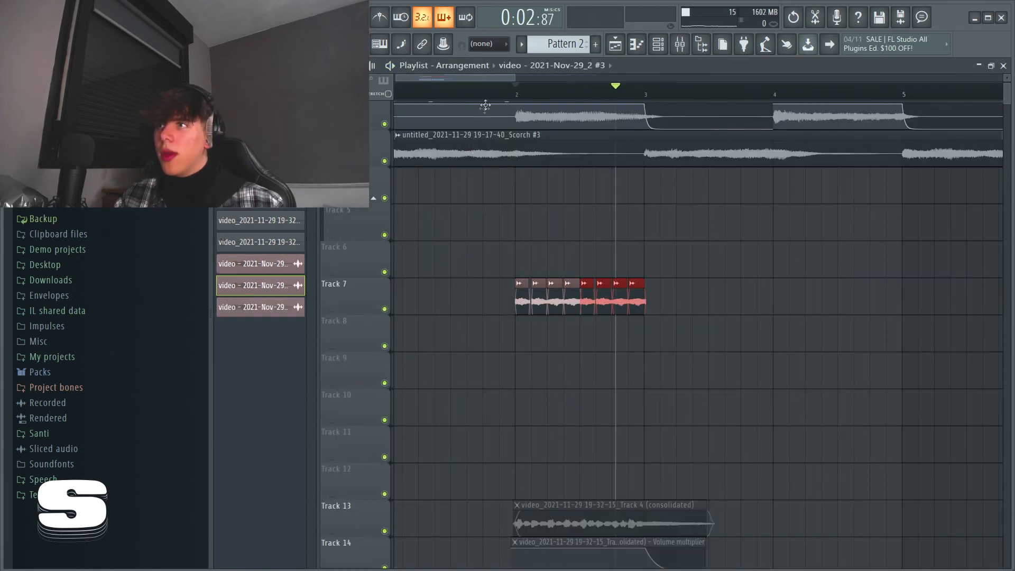
key("space")
scroll(621, 333, "up", 1)
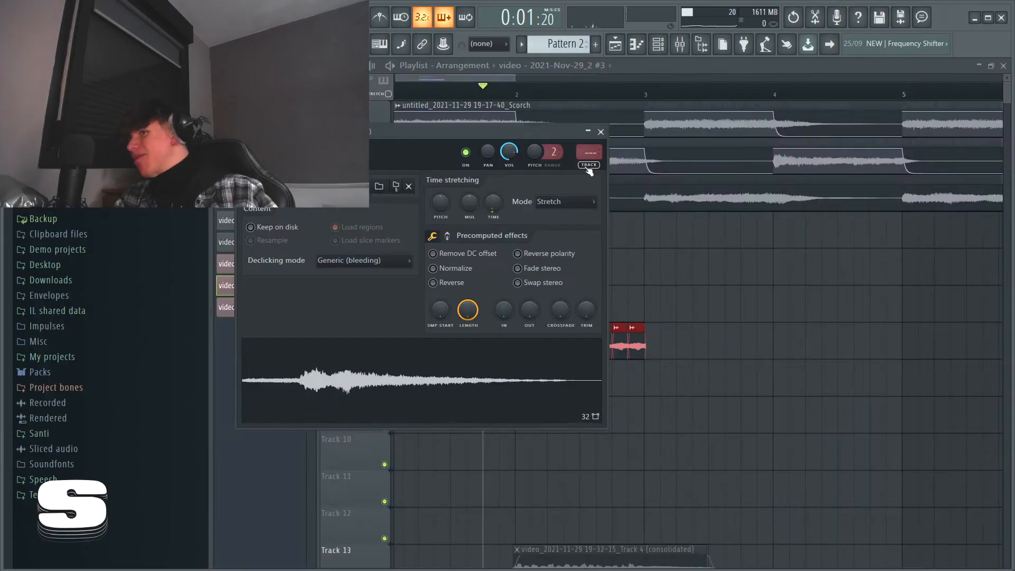
Audition the eight video - 2021-Nov-29_2 slices on track 7 in solo and repeat them at bar 6.
key("F9")
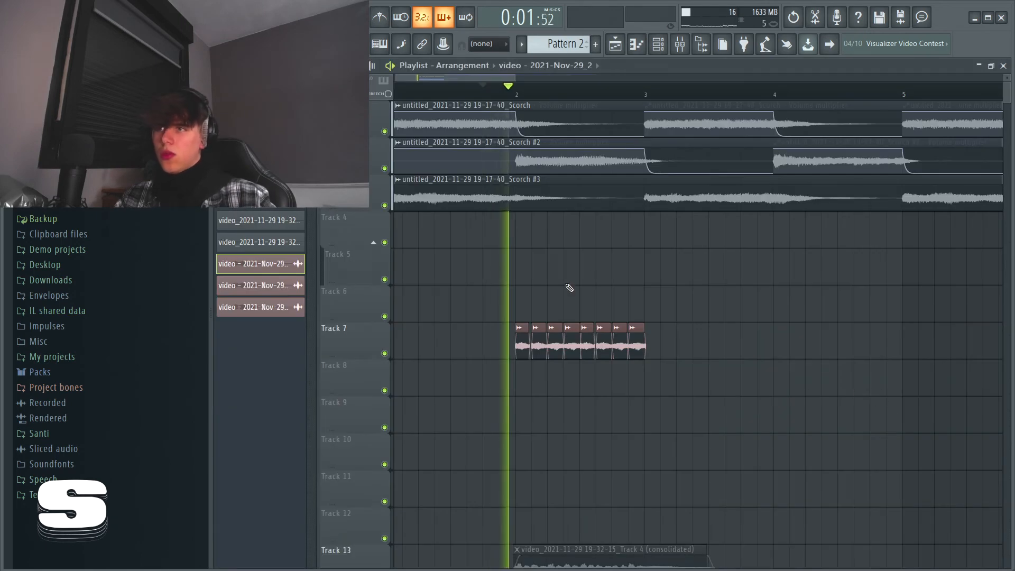
left_click(680, 46)
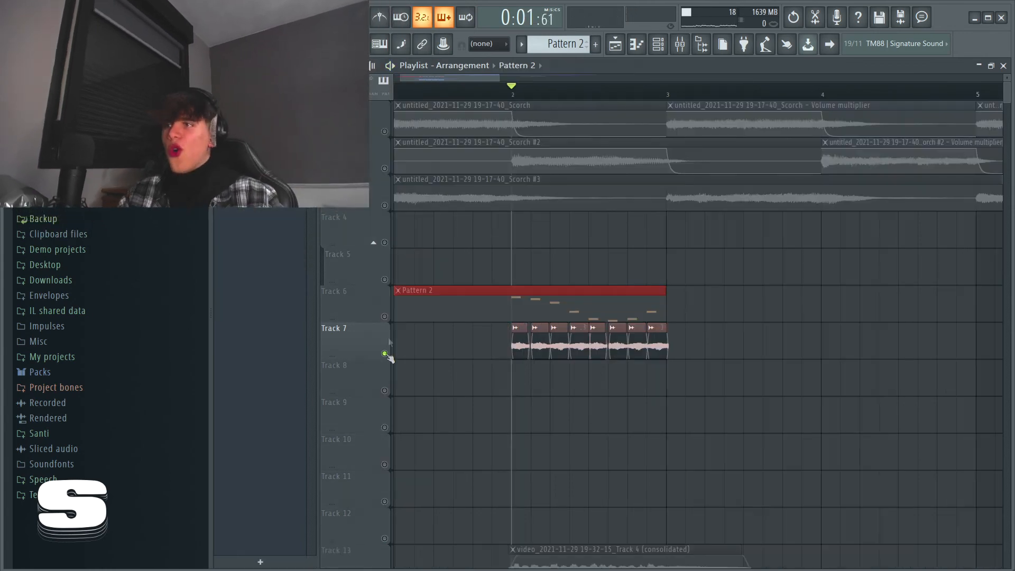
key("space")
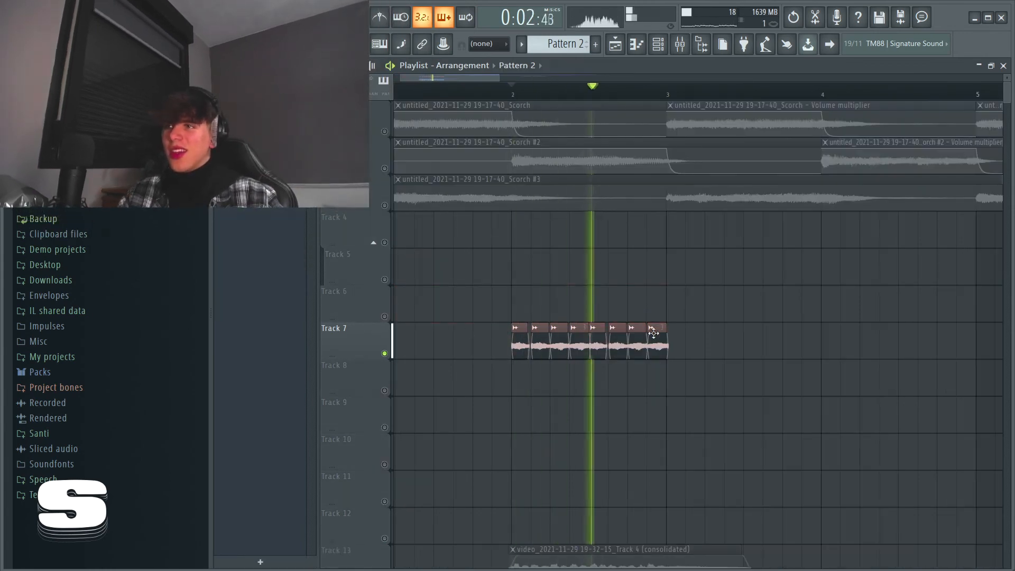
key("space")
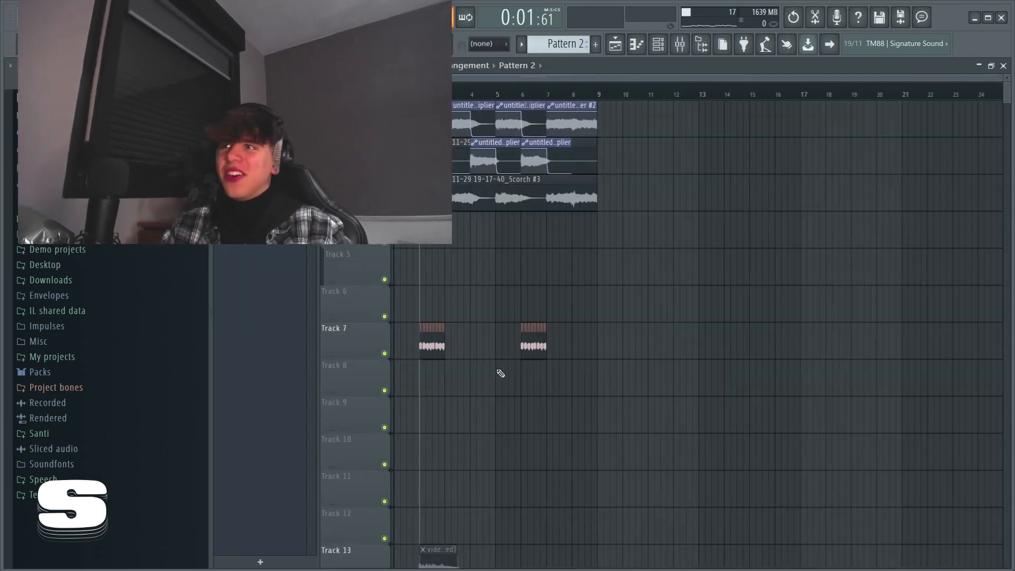
key("space")
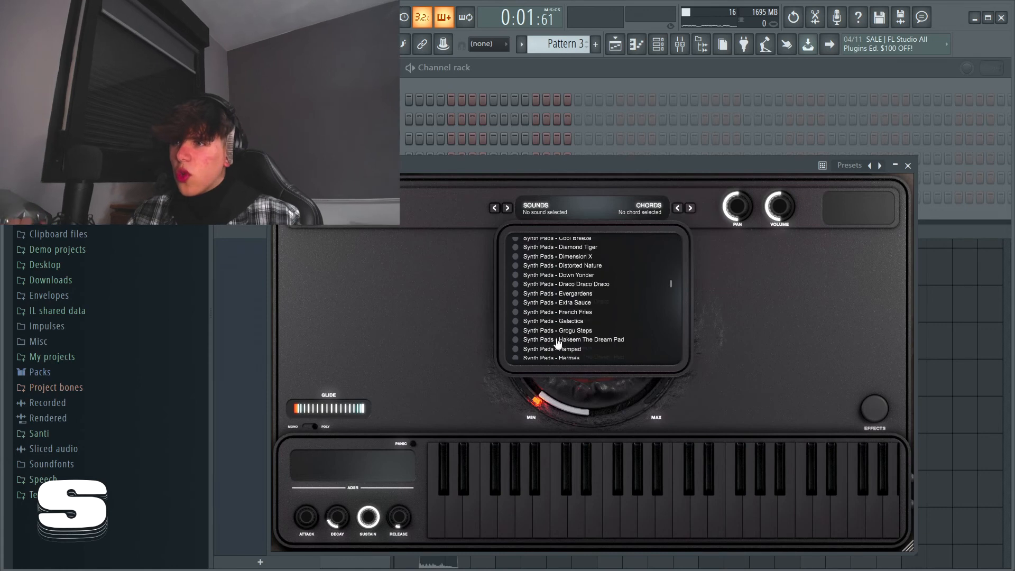
Browse Scorch's Synth Pads sounds and review the Scorch #5 notes of Pattern 4 during playback.
scroll(558, 343, "down", 10)
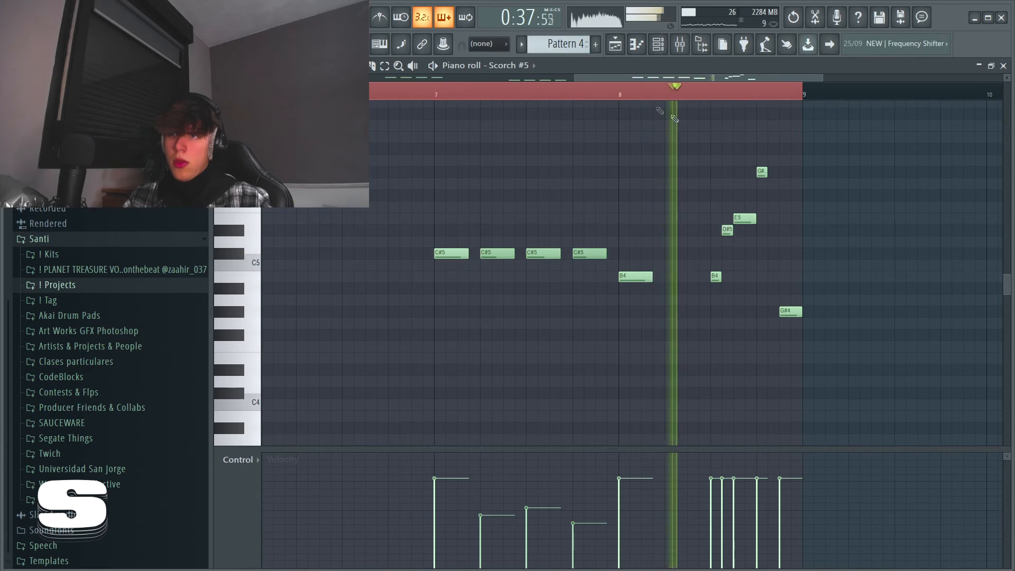
scroll(787, 201, "down", 2)
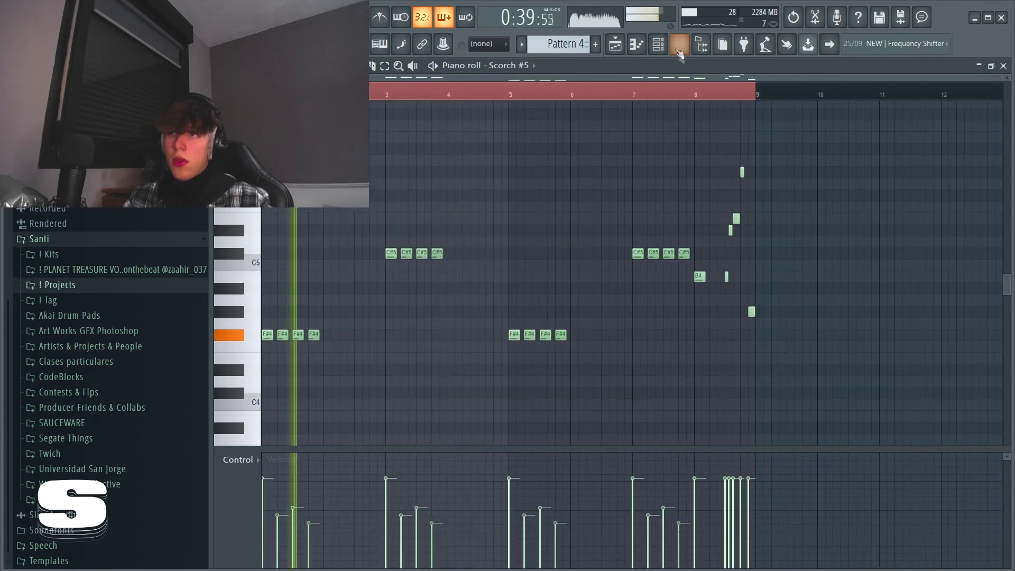
key("F5")
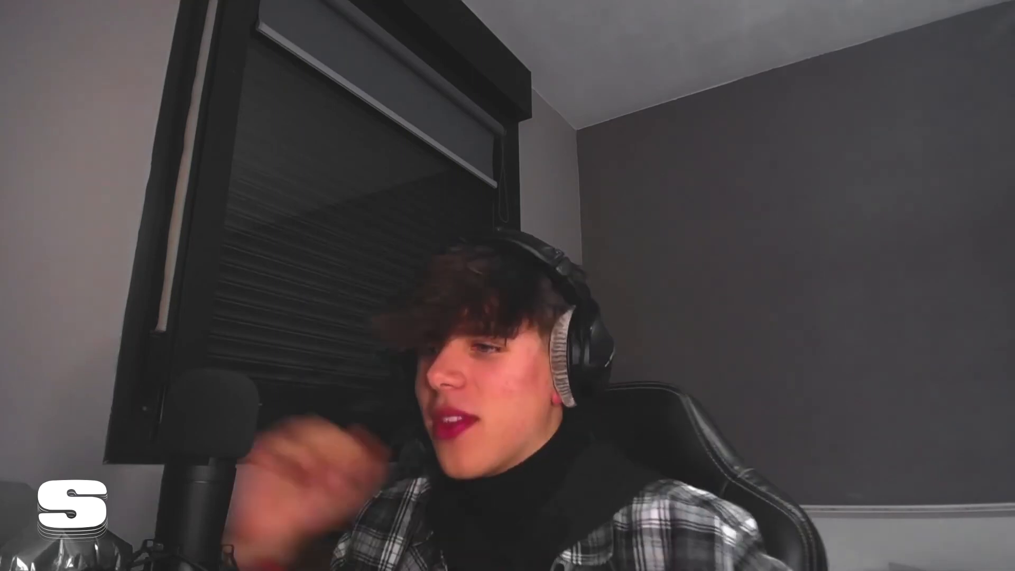